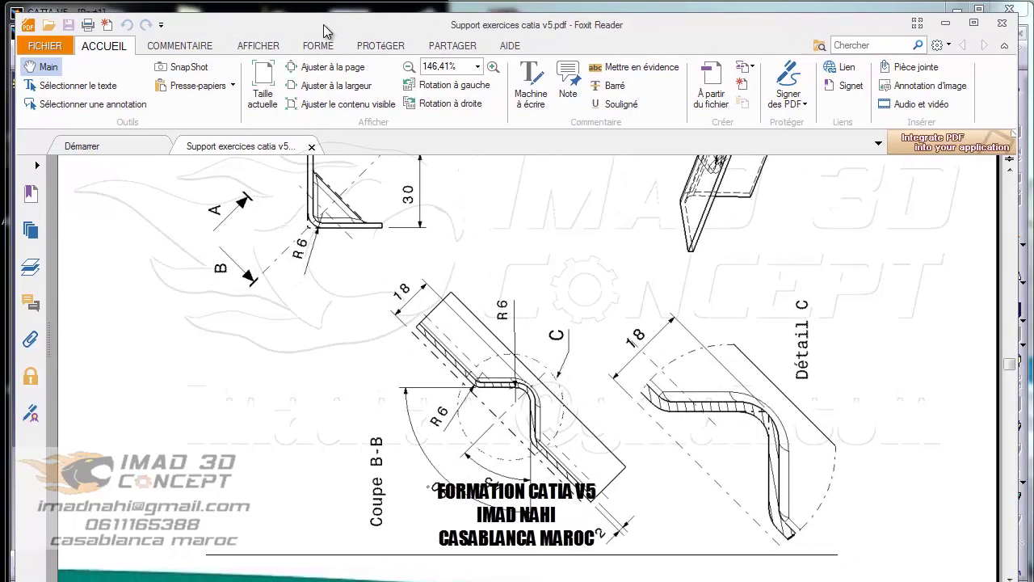
Examine the views, dimensions, section B-B and detail C of the bent bracket in the PDF drawing
{"action": "scroll", "coordinate": [625, 355], "scroll_direction": "up", "scroll_amount": 5}
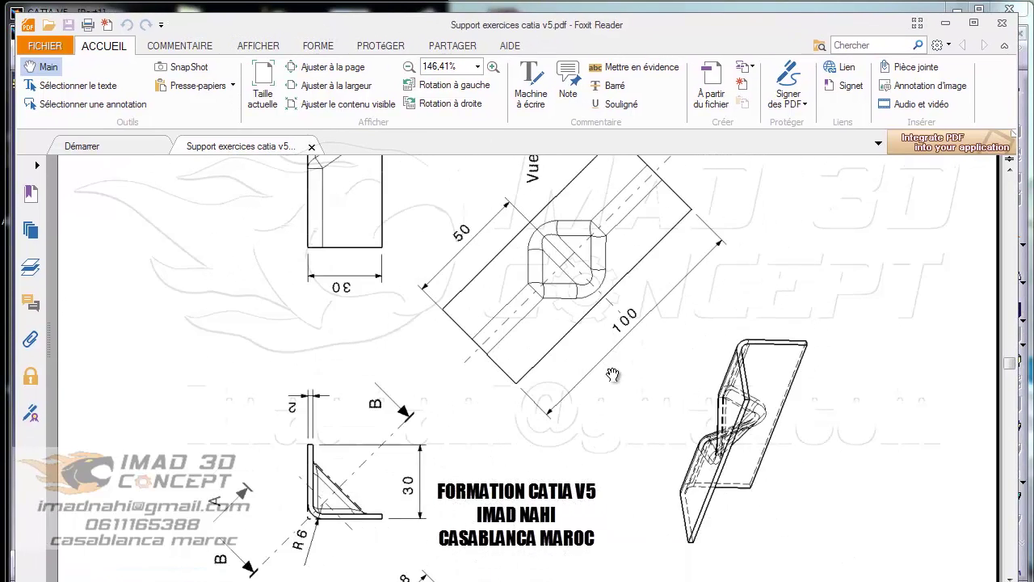
{"action": "scroll", "coordinate": [611, 368], "scroll_direction": "down", "scroll_amount": 6}
{"action": "scroll", "coordinate": [612, 368], "scroll_direction": "up", "scroll_amount": 10}
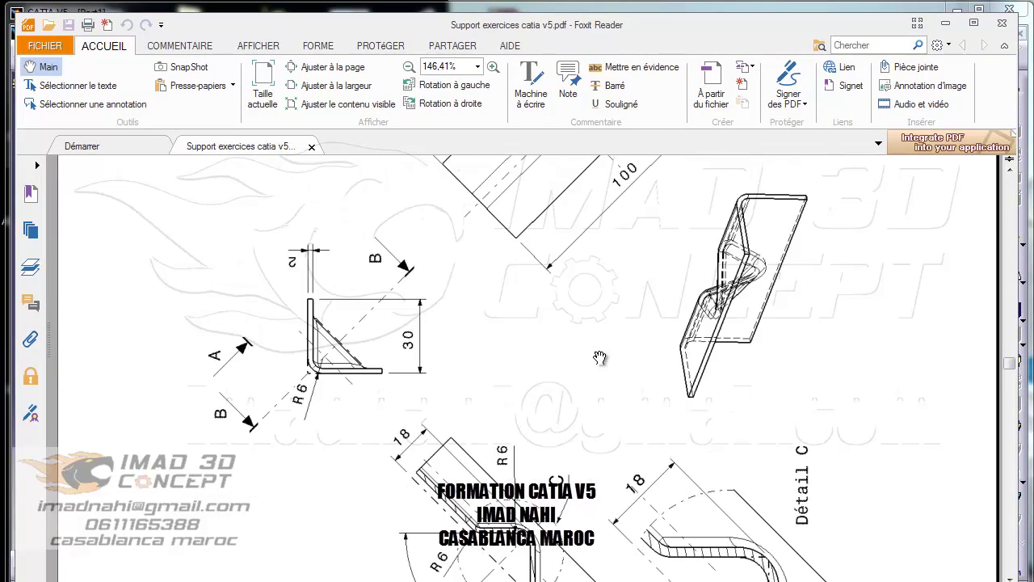
{"action": "scroll", "coordinate": [767, 339], "scroll_direction": "down", "scroll_amount": 5}
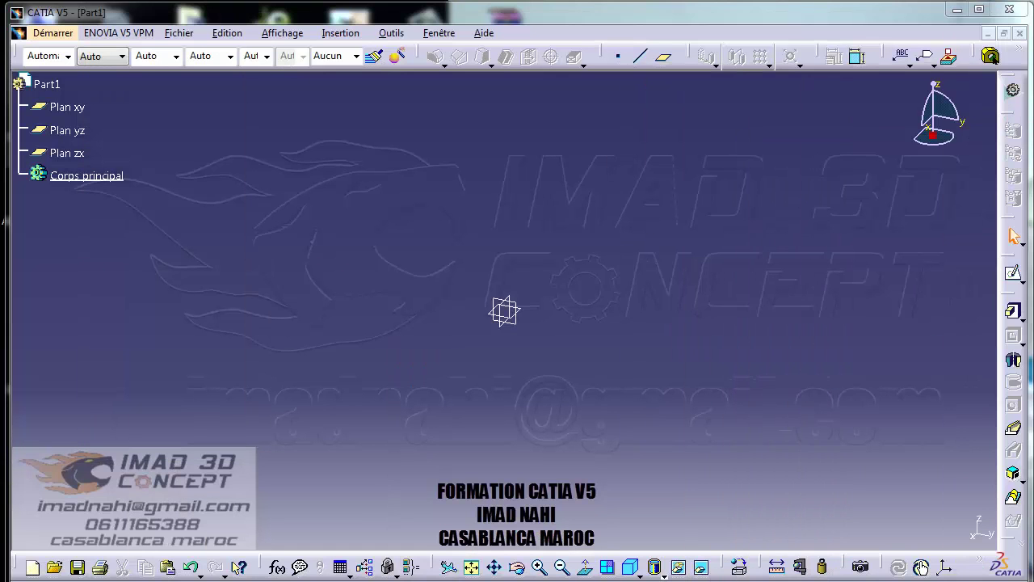
Switch to CATIA V5 and insert a geometrical set under Part1, leaving its name blank
{"action": "left_click", "coordinate": [549, 134]}
{"action": "left_click", "coordinate": [174, 36]}
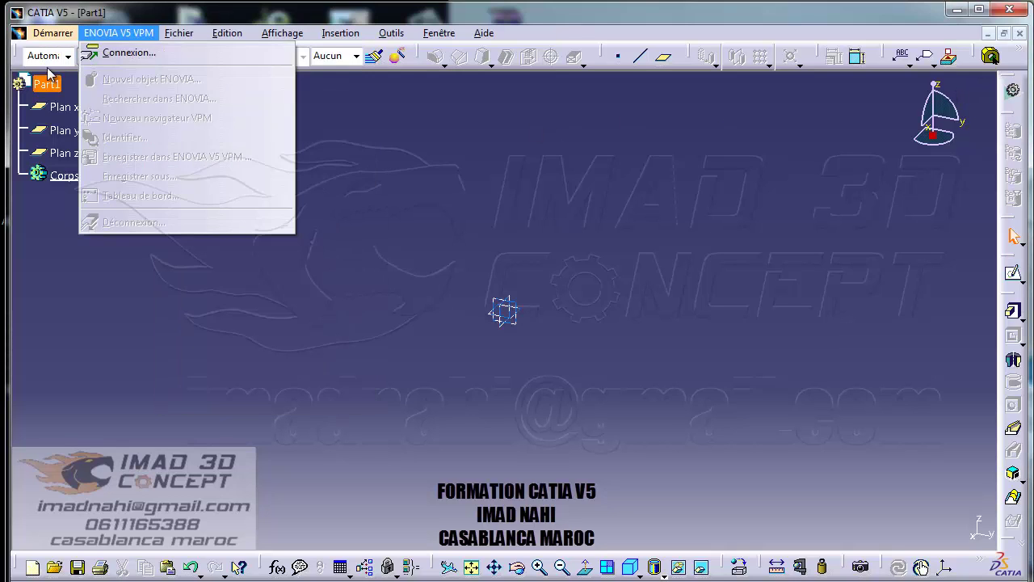
{"action": "left_click", "coordinate": [356, 91]}
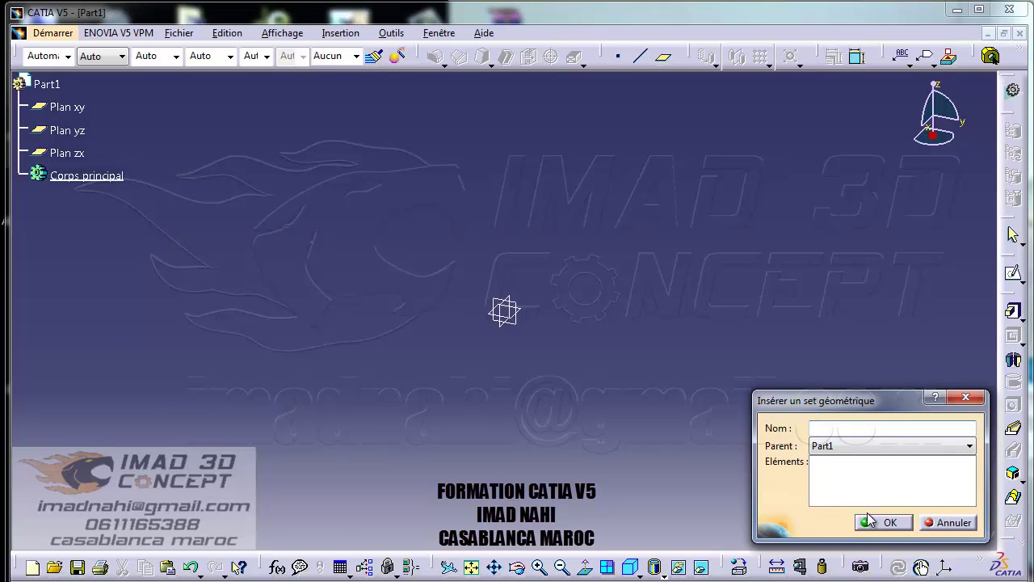
{"action": "left_click", "coordinate": [878, 517]}
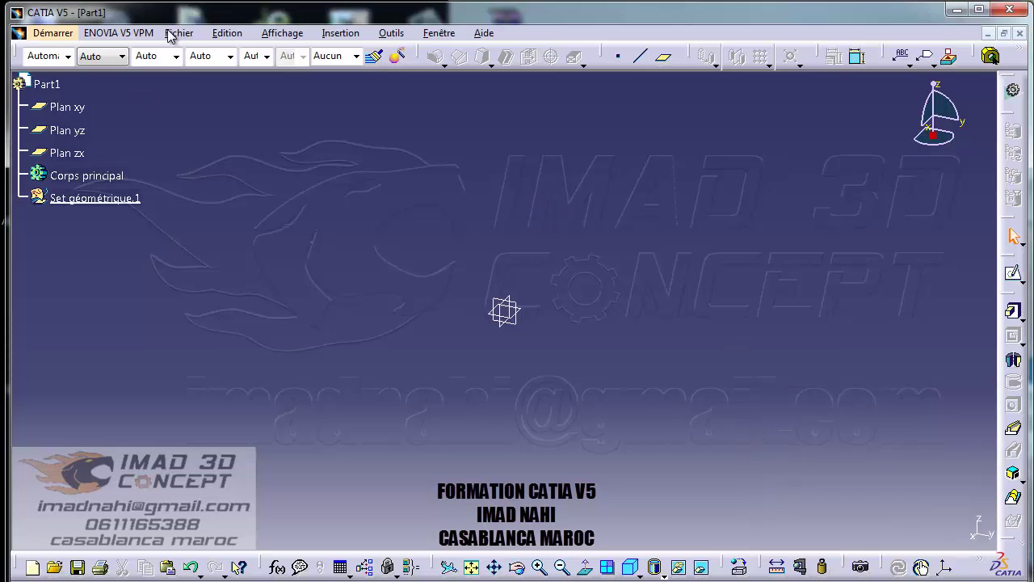
Switch the part to the Generative Shape Design workbench
{"action": "left_click", "coordinate": [172, 36]}
{"action": "left_click", "coordinate": [550, 113]}
{"action": "left_click", "coordinate": [45, 36]}
{"action": "mouse_move", "coordinate": [101, 90]}
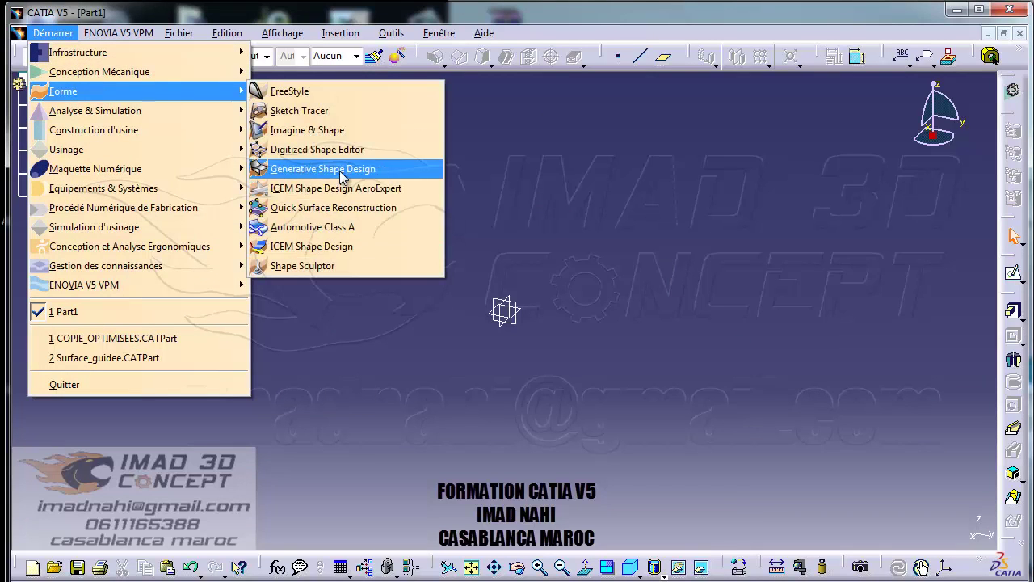
{"action": "left_click", "coordinate": [343, 170]}
Sketch an inverted V profile on the yz plane with its apex at the origin and legs about 89 mm long
{"action": "left_click", "coordinate": [521, 325]}
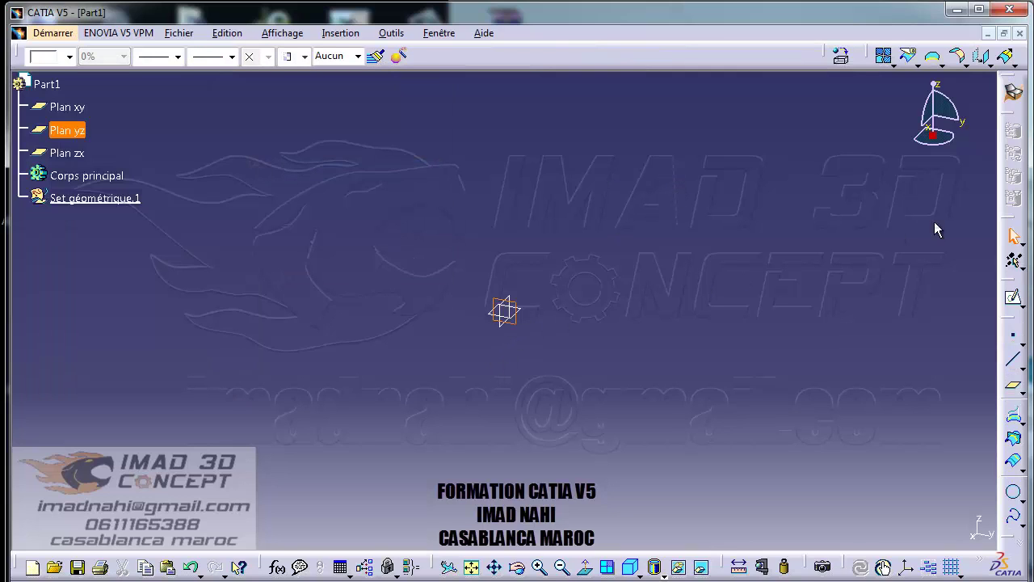
{"action": "left_click", "coordinate": [1015, 300]}
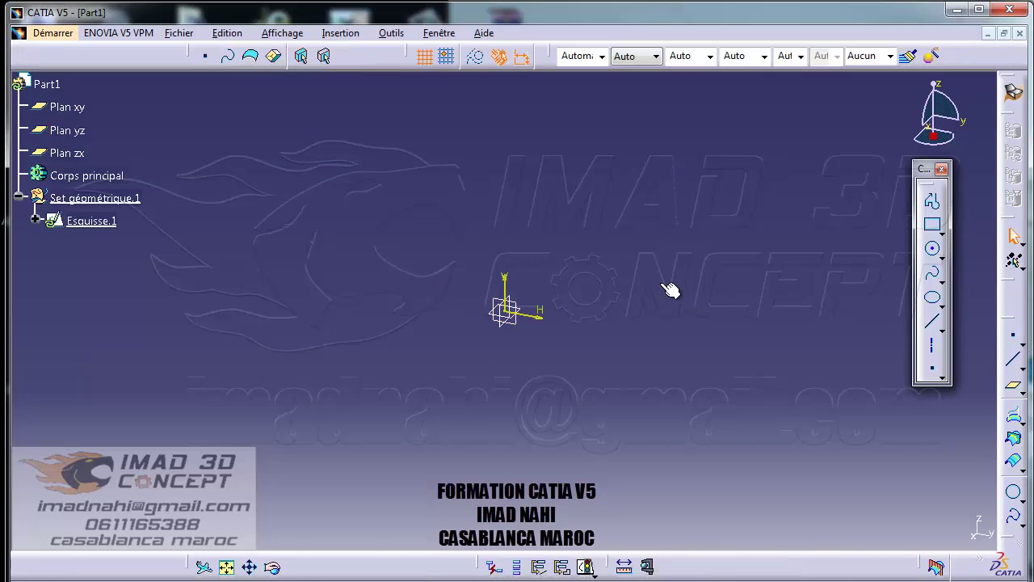
{"action": "left_click", "coordinate": [932, 204]}
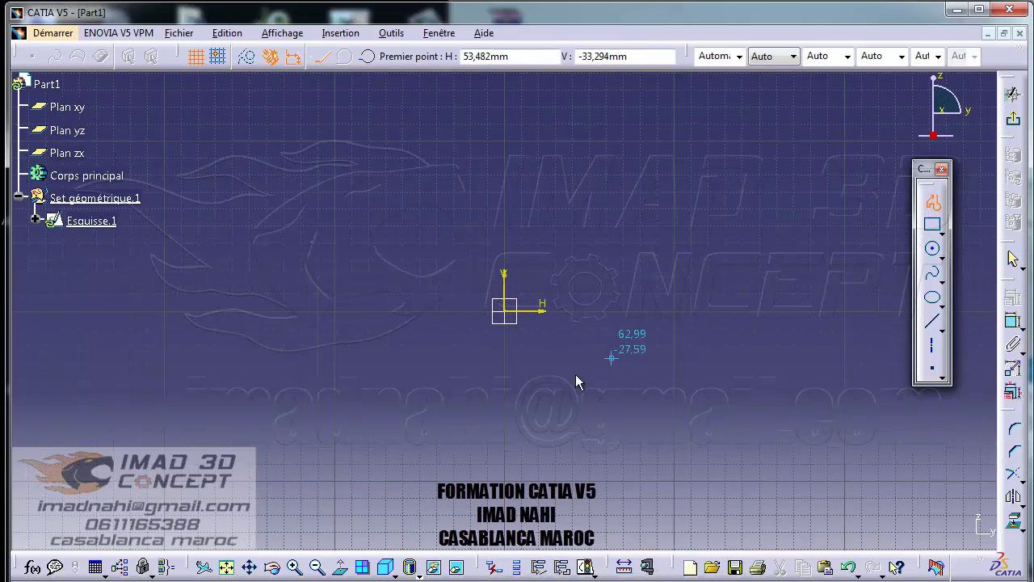
{"action": "left_click", "coordinate": [403, 421]}
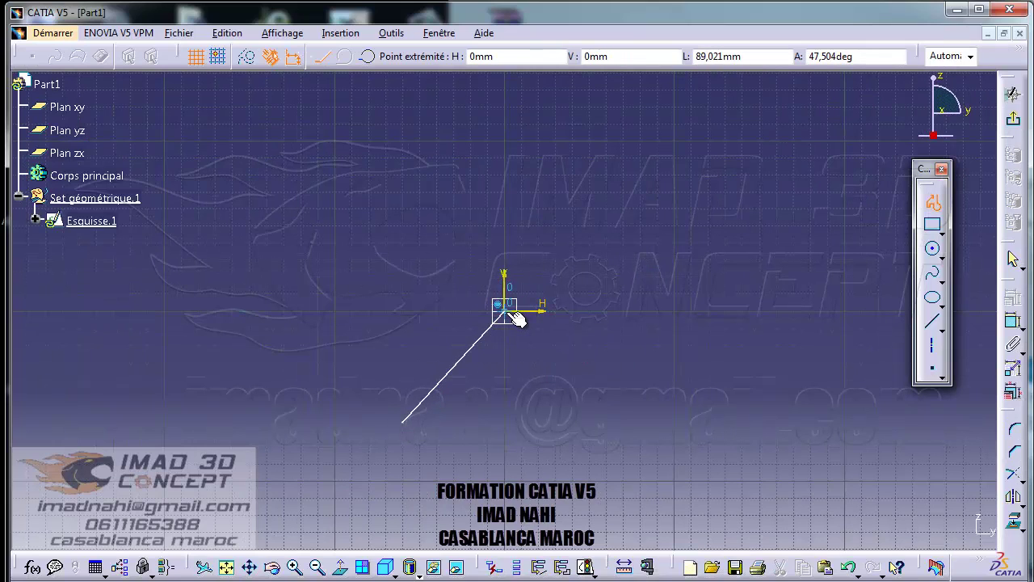
{"action": "left_click", "coordinate": [504, 311]}
{"action": "left_click", "coordinate": [603, 421]}
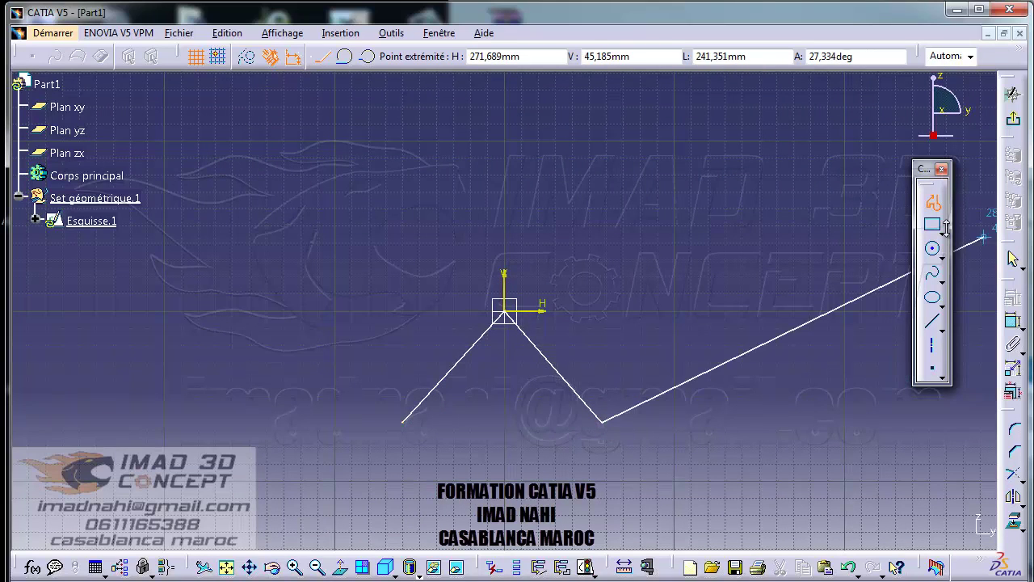
{"action": "left_click", "coordinate": [1013, 259]}
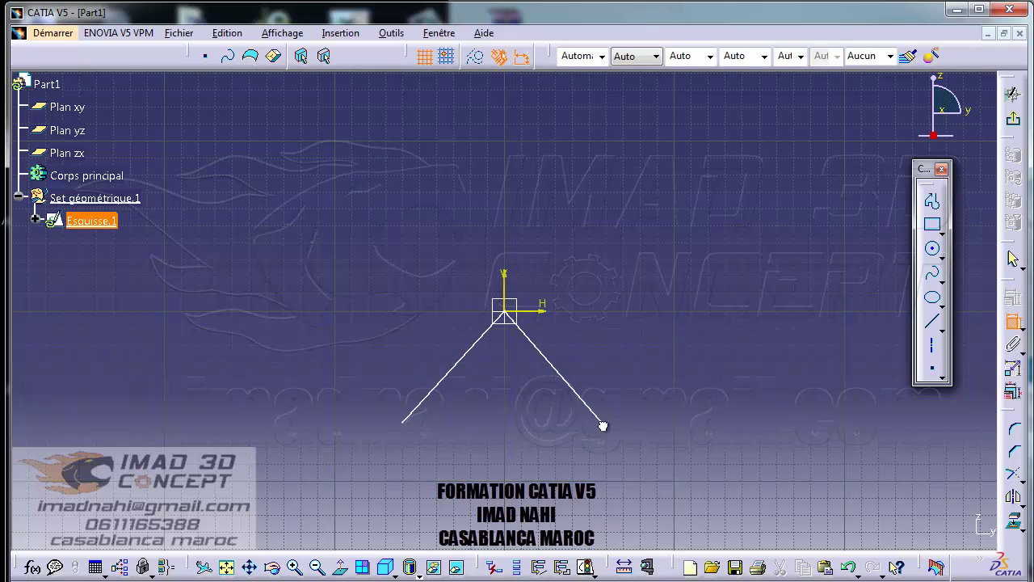
Constrain the free endpoints of the two legs to be symmetric about the vertical sketch axis
{"action": "right_click", "coordinate": [498, 399]}
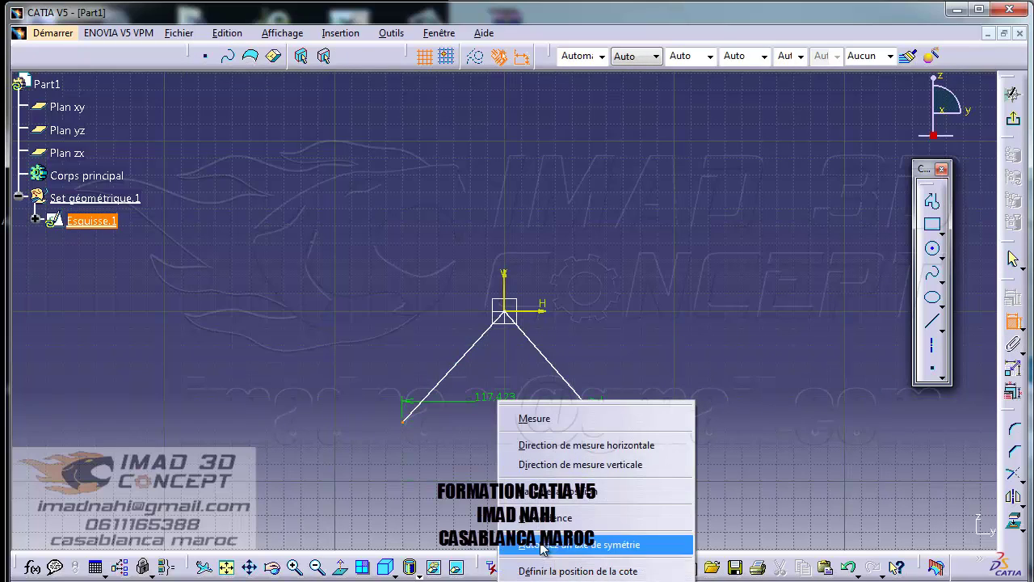
{"action": "left_click", "coordinate": [551, 549]}
{"action": "left_click", "coordinate": [506, 290]}
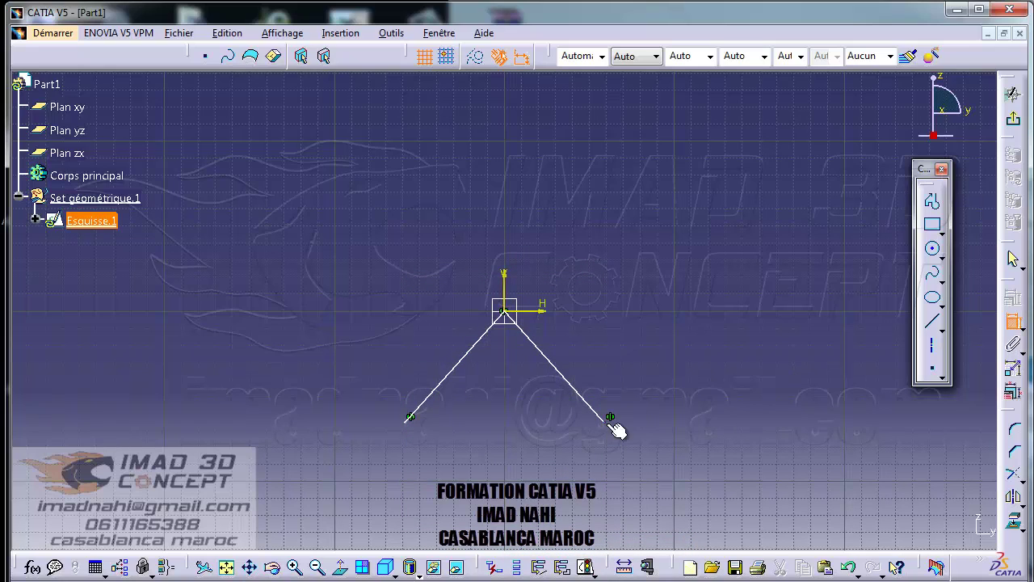
Dimension the length of the V profile's right leg and set it to 30 mm
{"action": "left_click", "coordinate": [556, 324]}
{"action": "left_click", "coordinate": [618, 302]}
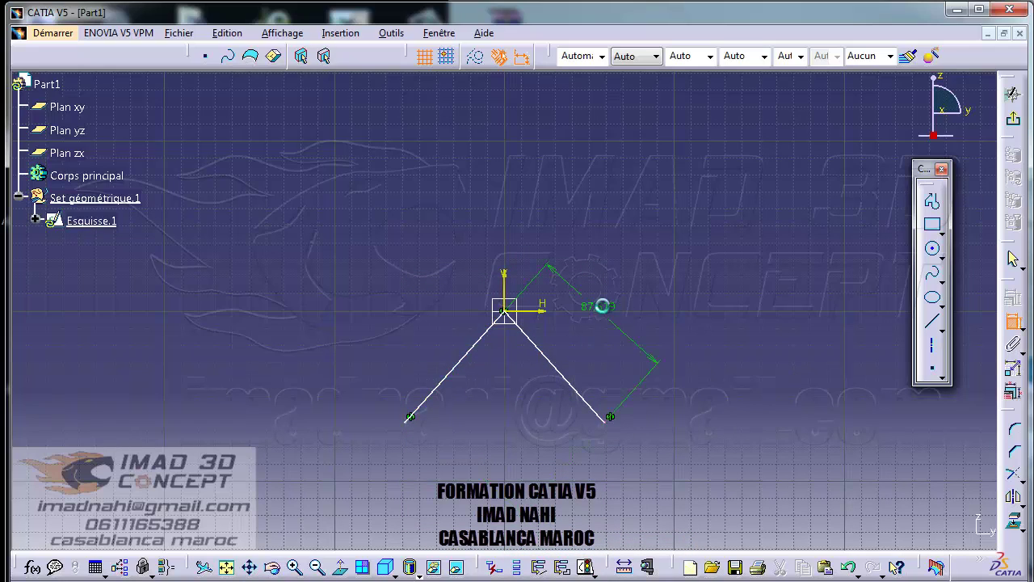
{"action": "double_click", "coordinate": [600, 303]}
{"action": "type", "text": "30mm"}
{"action": "key", "text": "Return"}
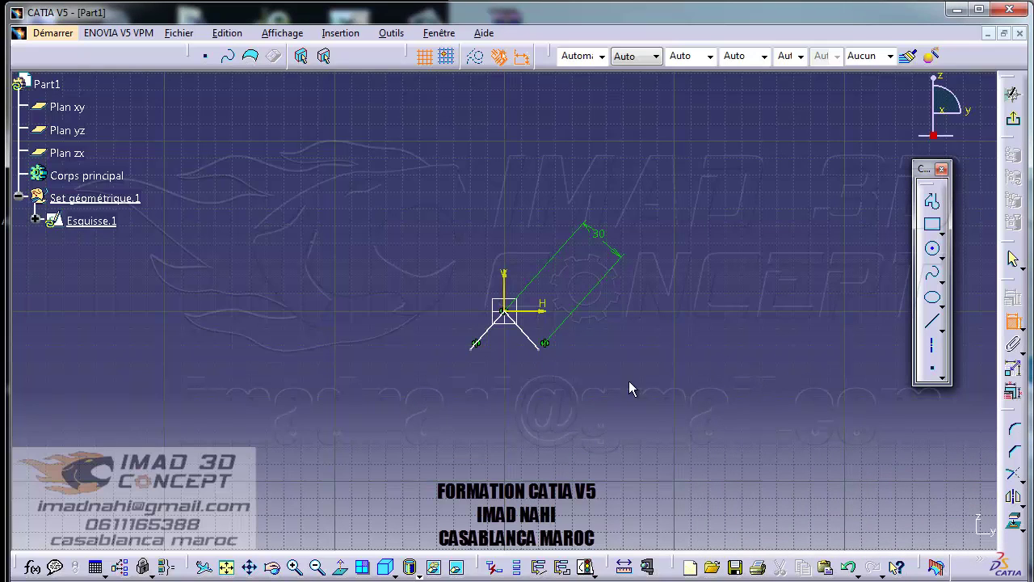
Make the two legs of the V perpendicular and move the leg's length dimension closer to the profile
{"action": "left_click", "coordinate": [527, 344]}
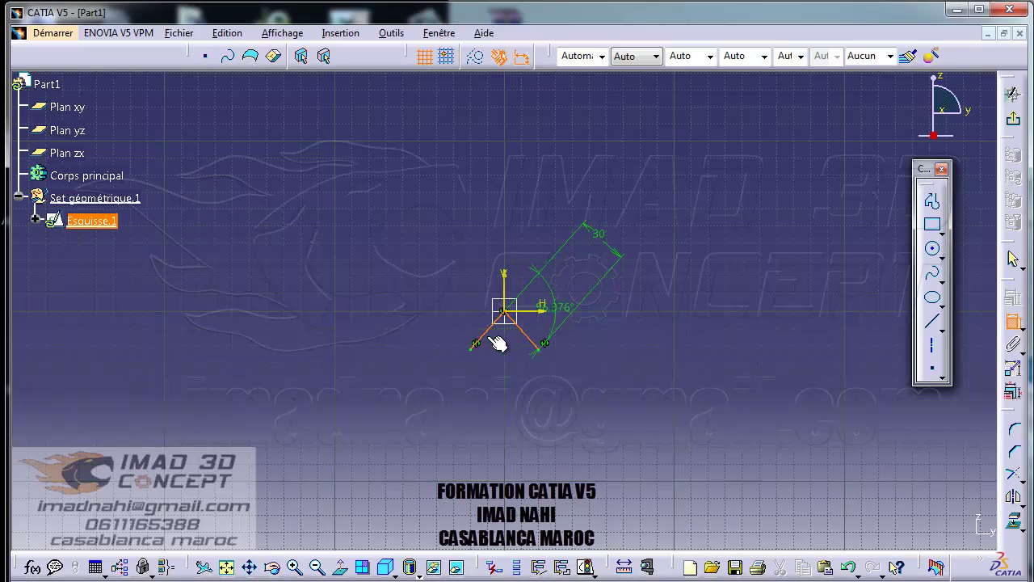
{"action": "right_click", "coordinate": [498, 367]}
{"action": "left_click", "coordinate": [570, 433]}
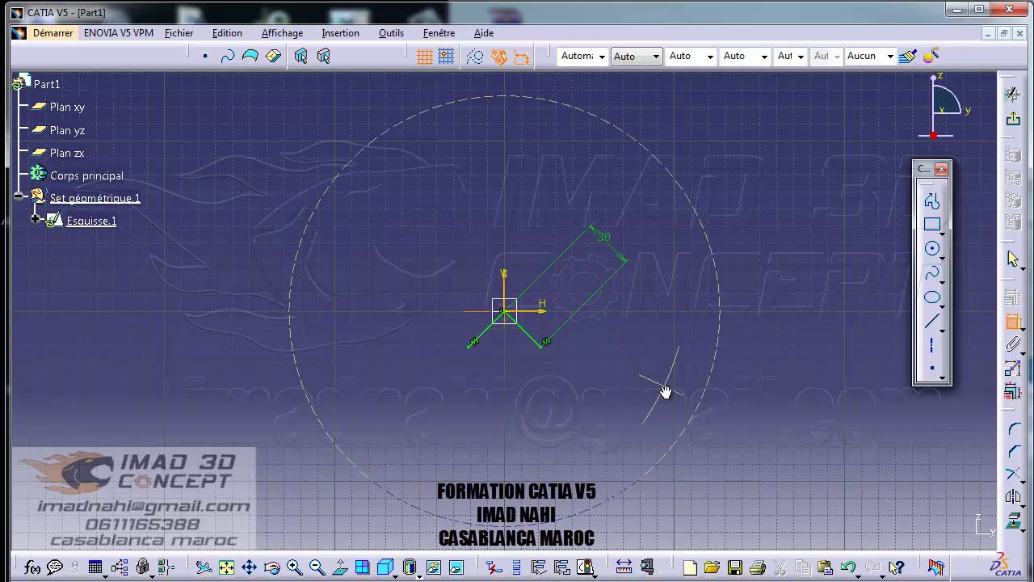
{"action": "mouse_move", "coordinate": [666, 392]}
{"action": "middle_mouse_down"}
{"action": "mouse_move", "coordinate": [681, 355]}
{"action": "mouse_move", "coordinate": [659, 418]}
{"action": "middle_mouse_up"}
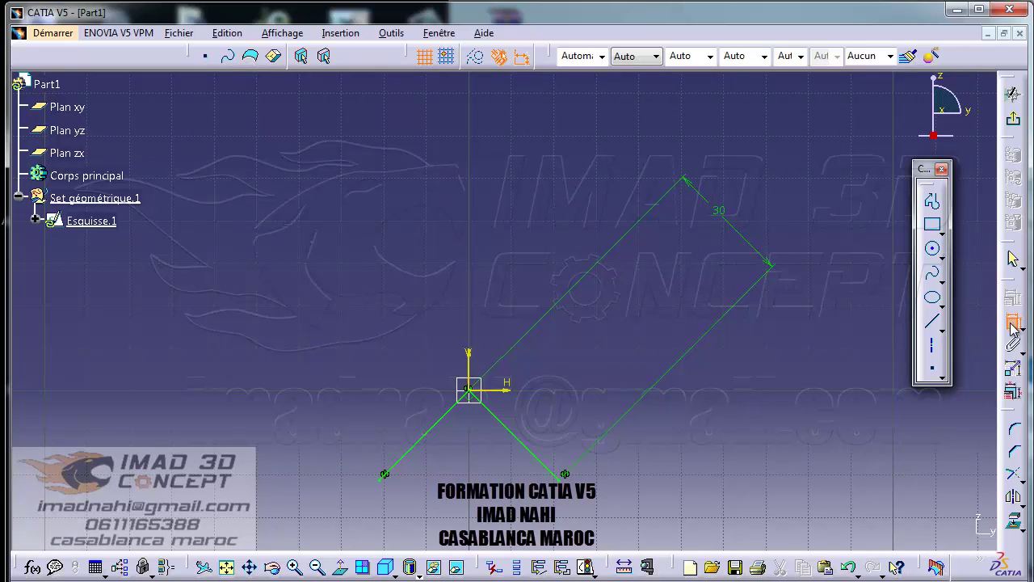
{"action": "left_click_drag", "start_coordinate": [691, 185], "coordinate": [526, 373]}
{"action": "left_click", "coordinate": [629, 365]}
{"action": "middle_click_drag", "start_coordinate": [615, 442], "coordinate": [741, 233]}
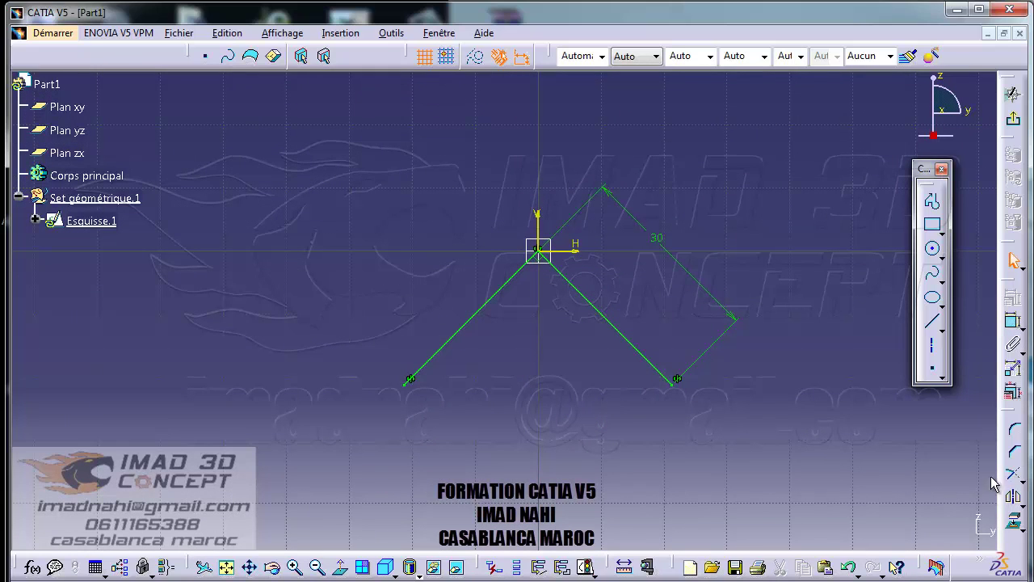
Round the corner between the two legs with a 6 mm radius and exit the sketch
{"action": "left_click", "coordinate": [1017, 431]}
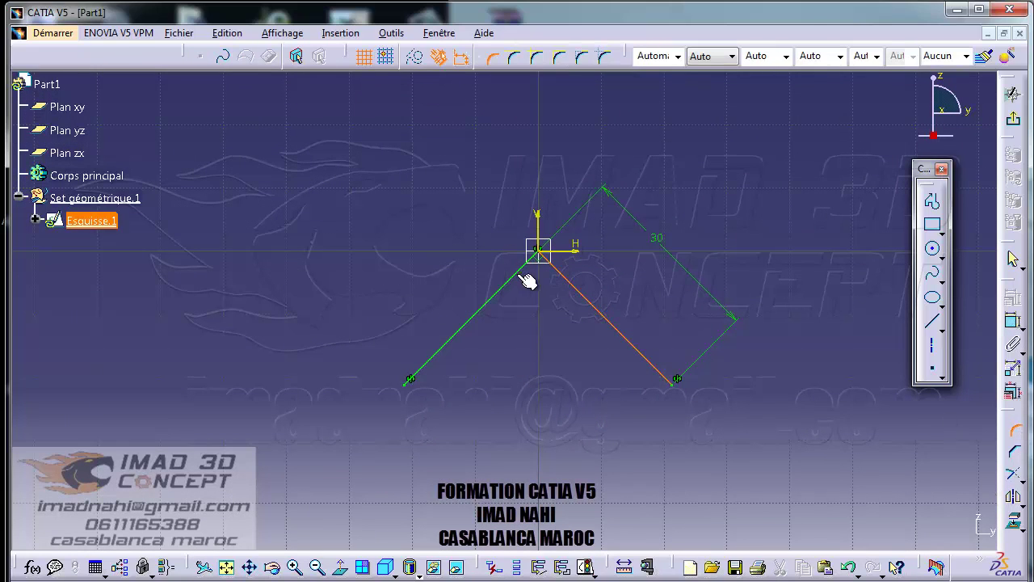
{"action": "left_click", "coordinate": [527, 279]}
{"action": "left_click", "coordinate": [533, 296]}
{"action": "double_click", "coordinate": [554, 309]}
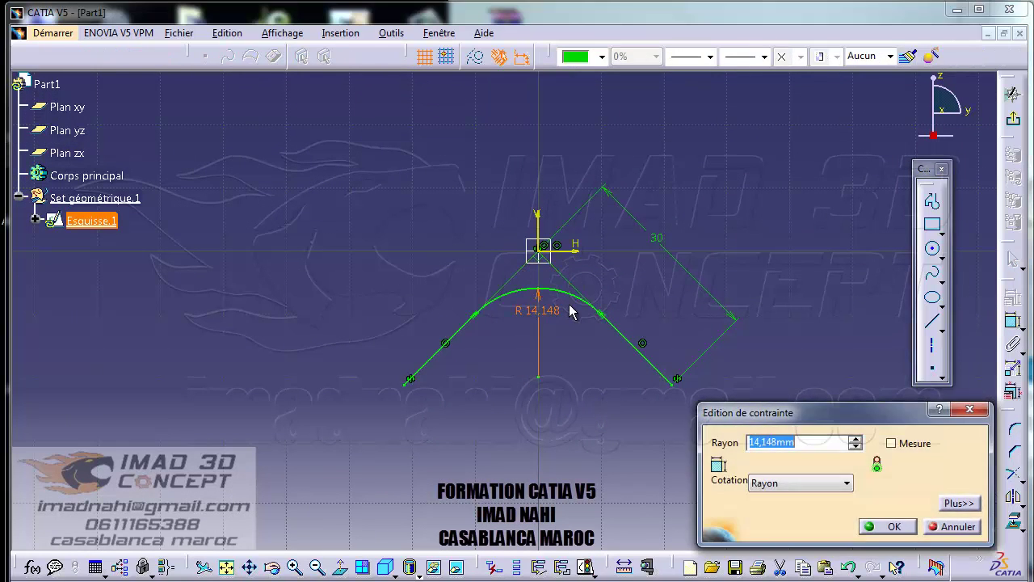
{"action": "type", "text": "6"}
{"action": "key", "text": "Return"}
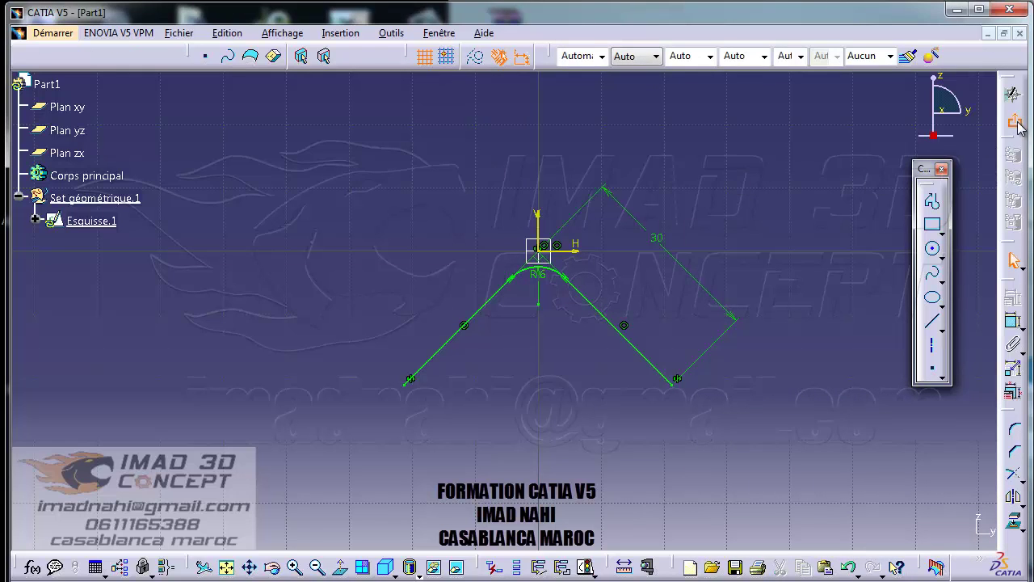
{"action": "left_click", "coordinate": [1016, 123]}
{"action": "left_click", "coordinate": [722, 315]}
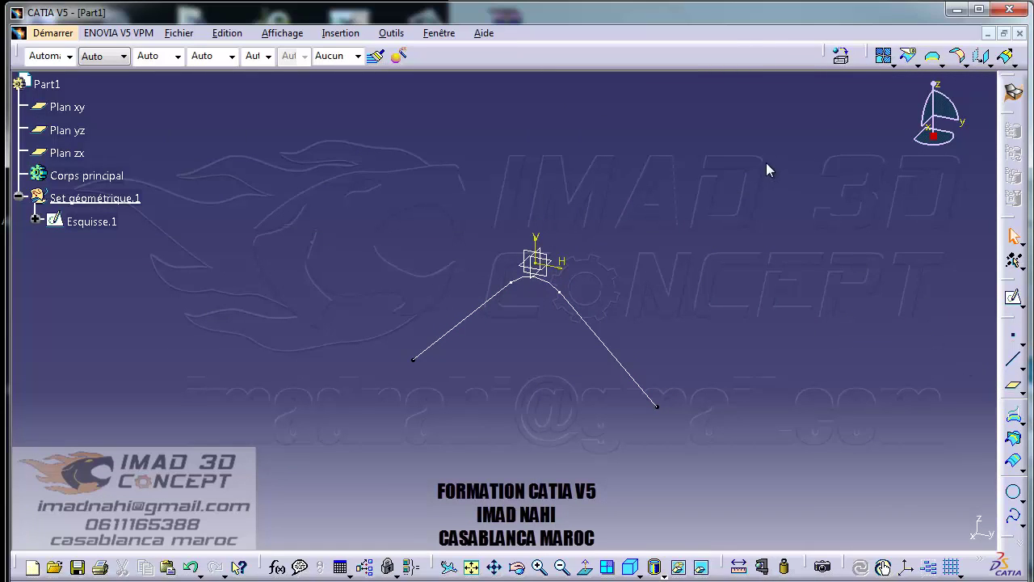
Extrude the rounded V sketch as a surface, 50 mm with symmetric extension, along the default sketch normal
{"action": "left_click_drag", "start_coordinate": [1013, 399], "coordinate": [768, 170]}
{"action": "left_click", "coordinate": [1010, 373]}
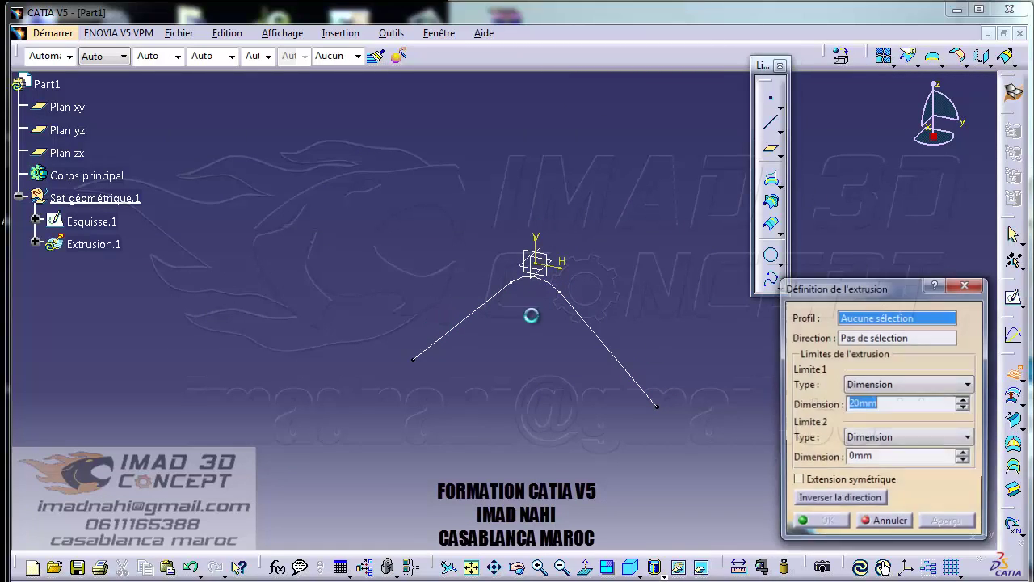
{"action": "left_click", "coordinate": [600, 334]}
{"action": "middle_click_drag", "start_coordinate": [619, 275], "coordinate": [540, 302]}
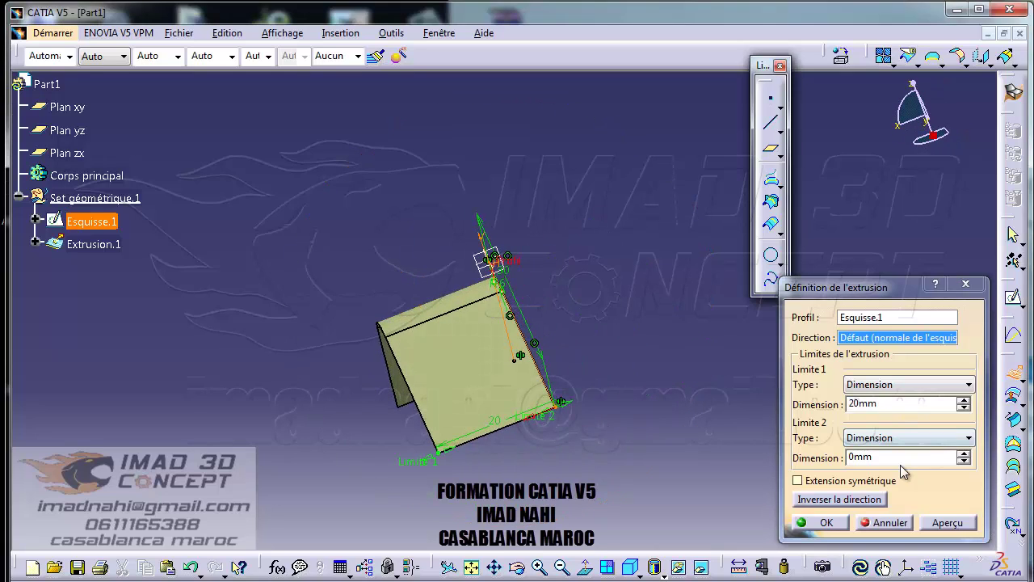
{"action": "double_click", "coordinate": [901, 408]}
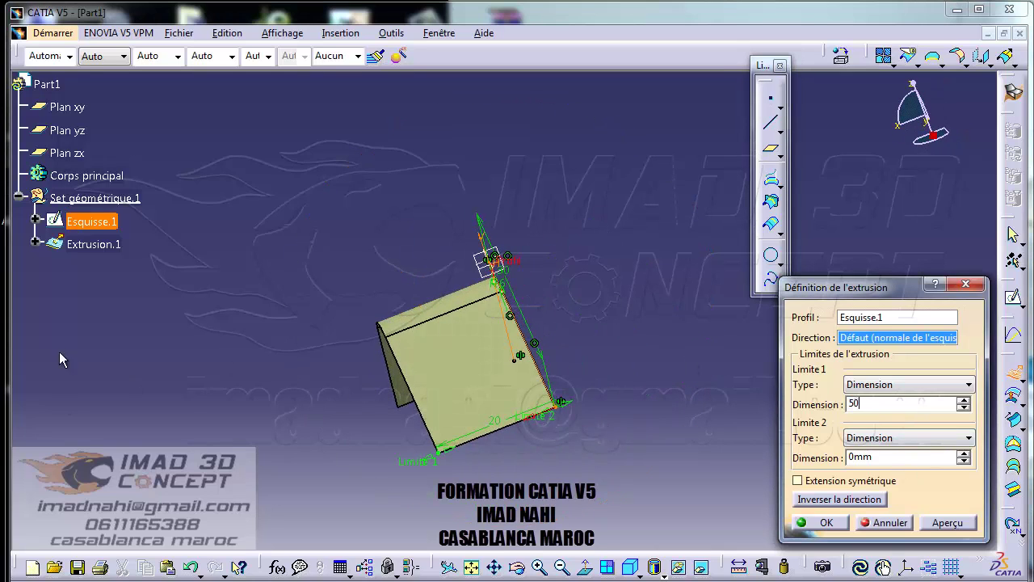
{"action": "type", "text": "50"}
{"action": "double_click", "coordinate": [891, 458]}
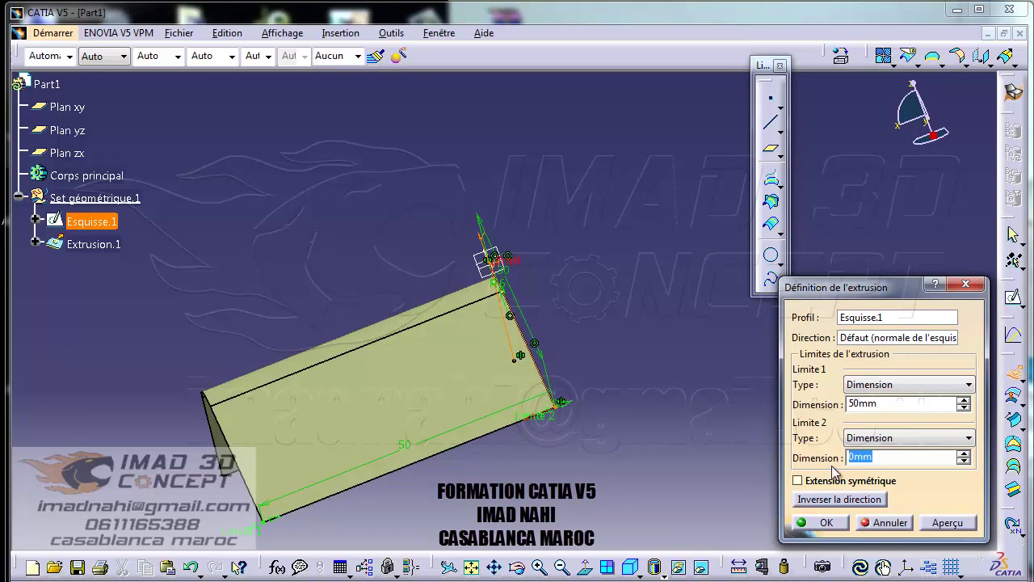
{"action": "left_click", "coordinate": [835, 477]}
{"action": "middle_click_drag", "start_coordinate": [652, 463], "coordinate": [792, 558]}
{"action": "left_click", "coordinate": [826, 523]}
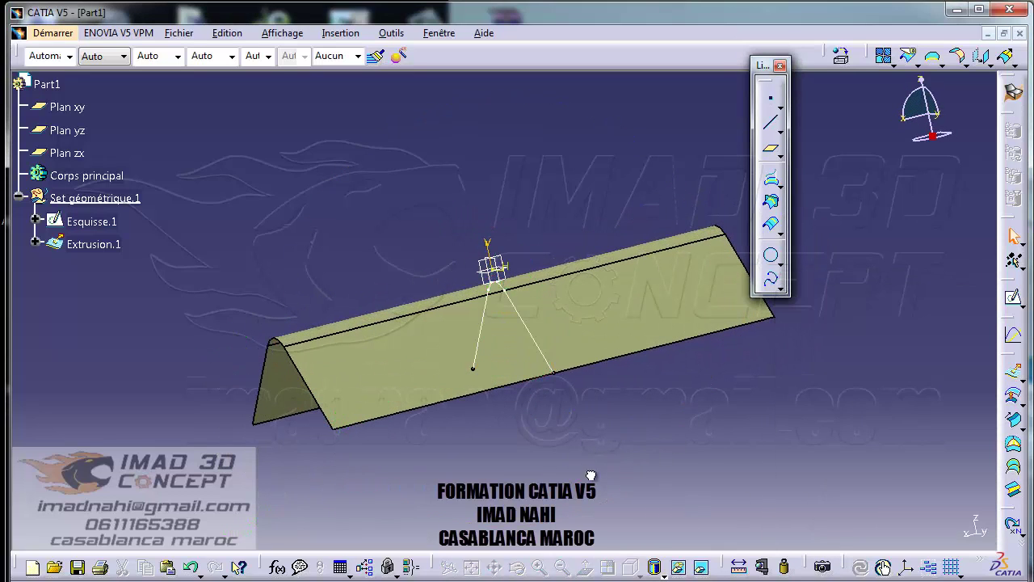
Start a sketch on the zx plane and draw an open V with its tip on the vertical axis, legs about 27 mm long
{"action": "middle_click_drag", "start_coordinate": [590, 473], "coordinate": [594, 151]}
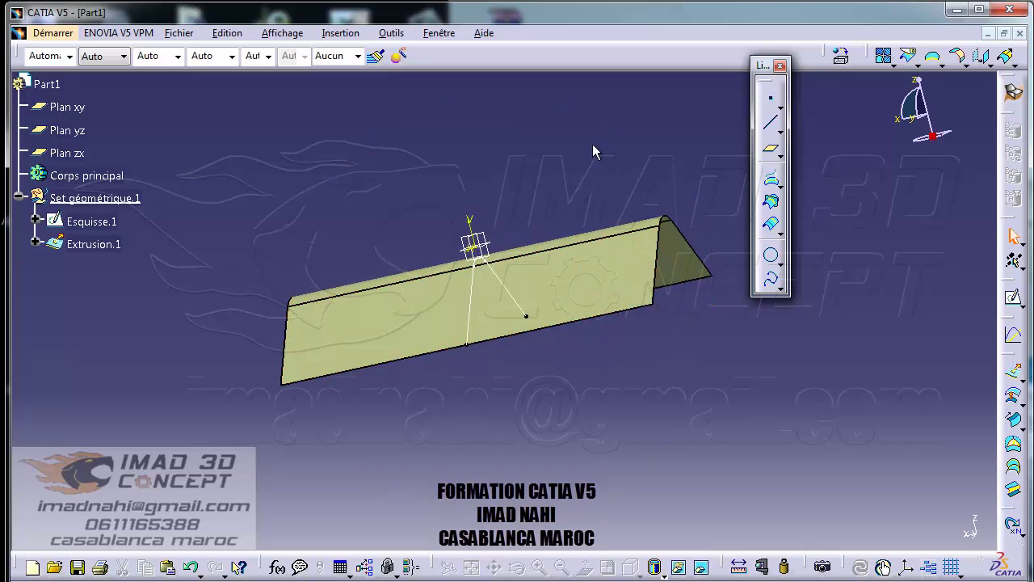
{"action": "left_click", "coordinate": [487, 237]}
{"action": "middle_click_drag", "start_coordinate": [439, 251], "coordinate": [513, 244]}
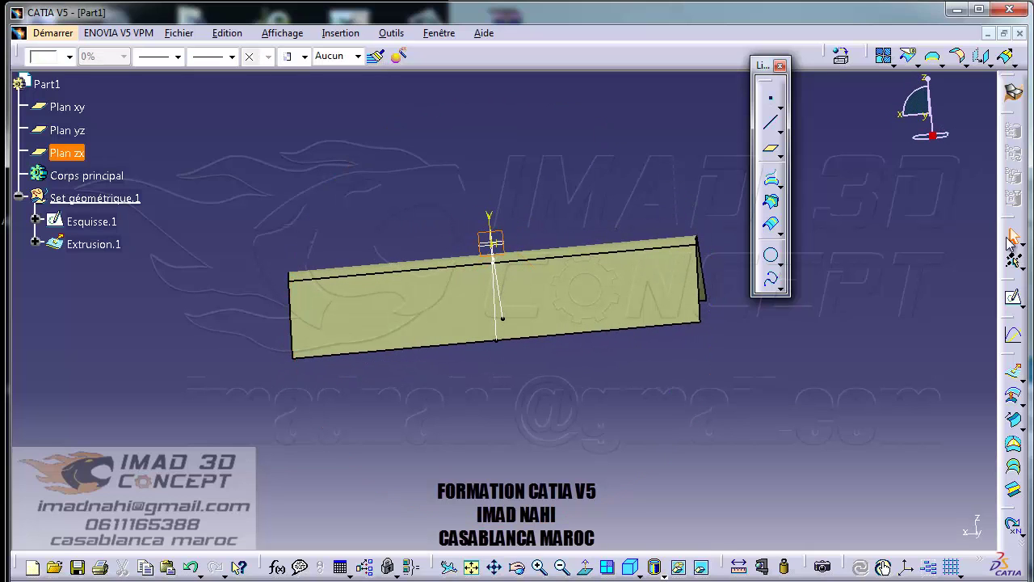
{"action": "left_click", "coordinate": [1015, 302]}
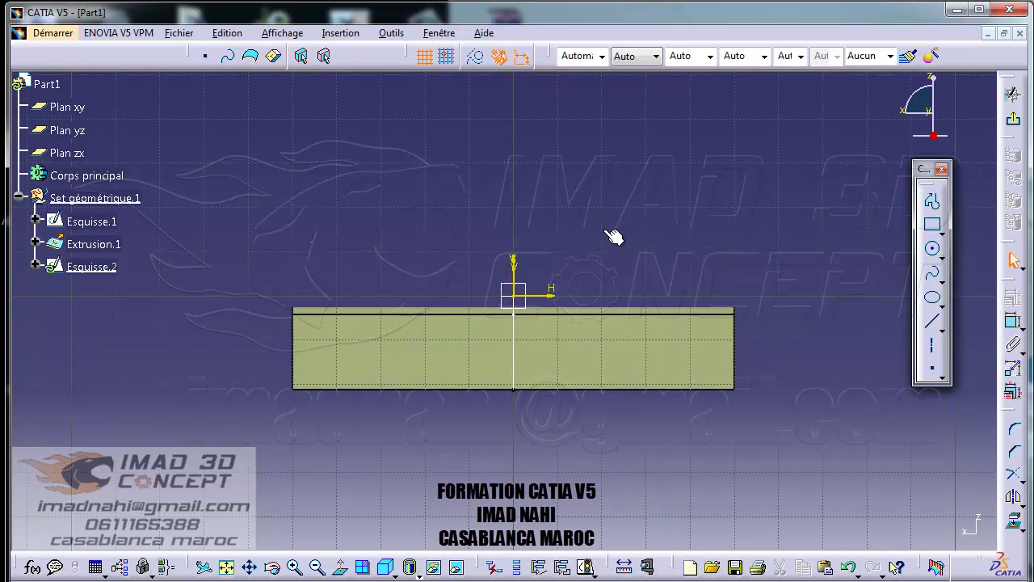
{"action": "left_click", "coordinate": [934, 202]}
{"action": "left_click", "coordinate": [443, 263]}
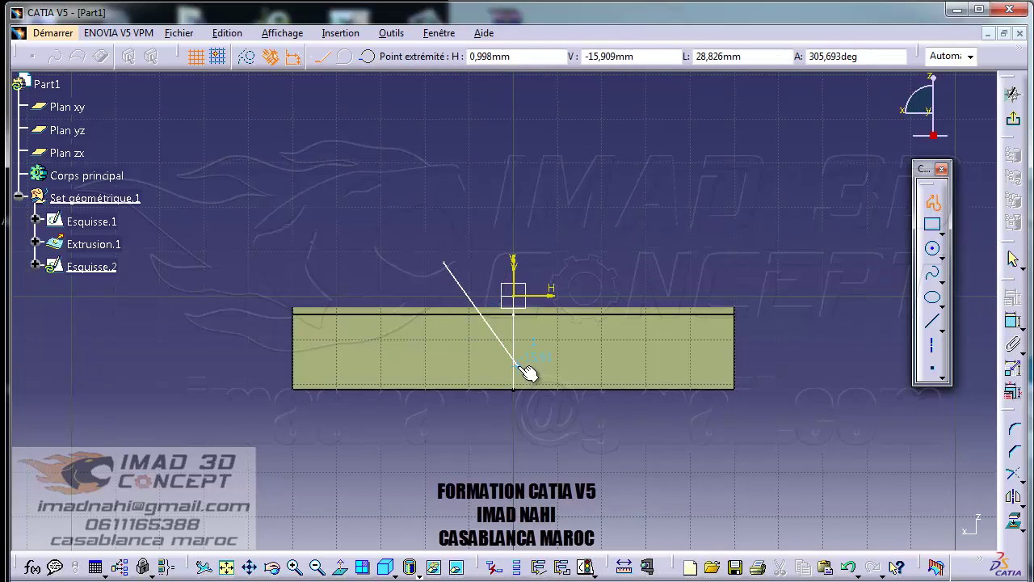
{"action": "left_click", "coordinate": [514, 350]}
{"action": "left_click", "coordinate": [596, 266]}
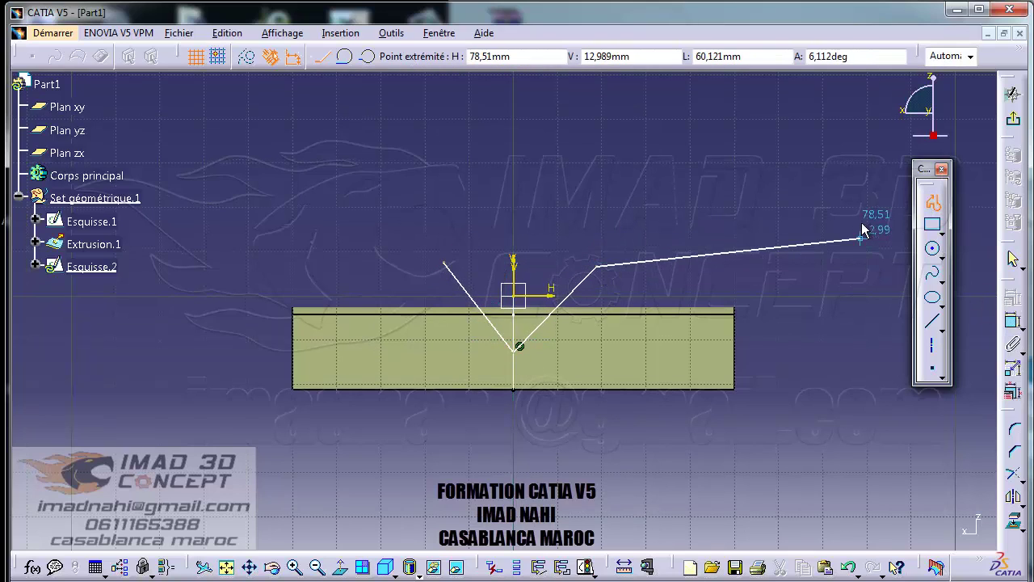
{"action": "left_click", "coordinate": [933, 204]}
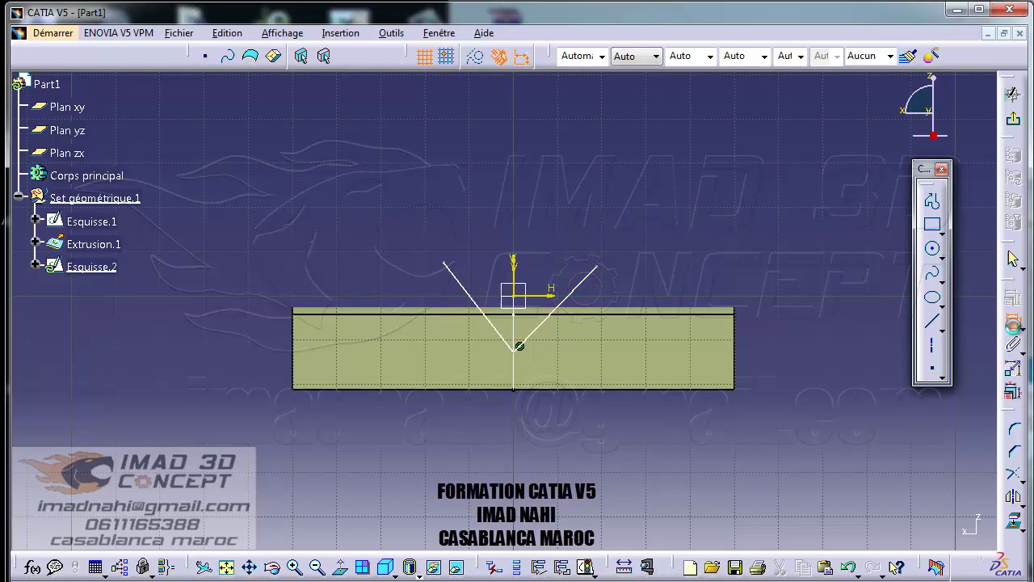
Make the two upper endpoints of the V symmetric about the vertical sketch axis
{"action": "middle_click_drag", "start_coordinate": [692, 330], "coordinate": [640, 218]}
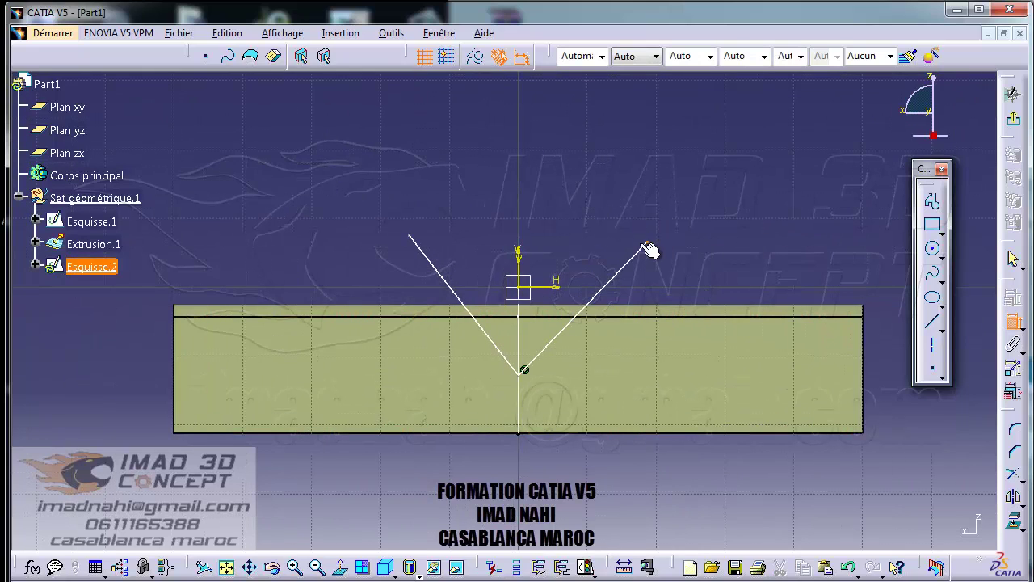
{"action": "left_click", "coordinate": [411, 240]}
{"action": "right_click", "coordinate": [566, 165]}
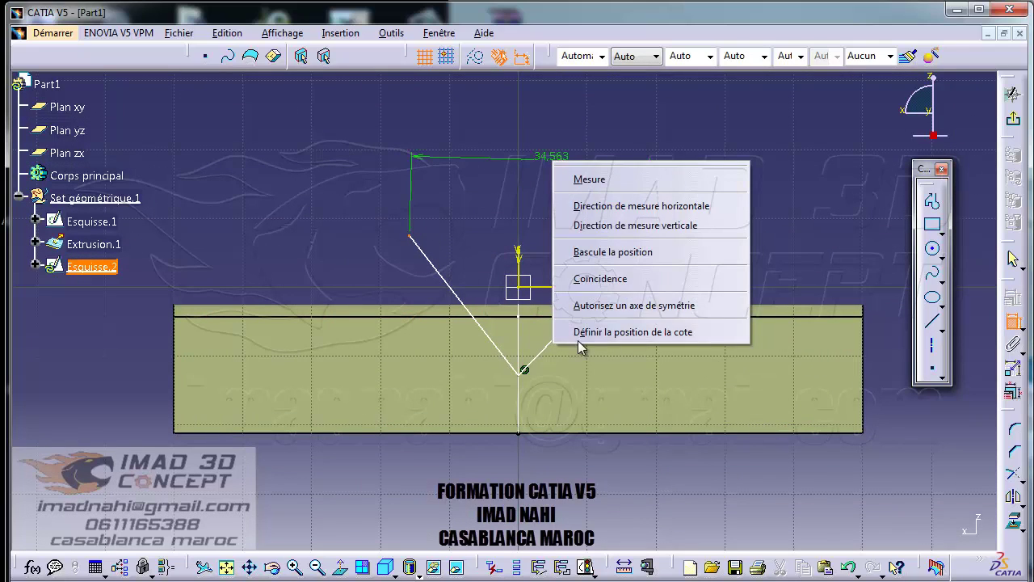
{"action": "left_click", "coordinate": [600, 305]}
{"action": "left_click", "coordinate": [521, 261]}
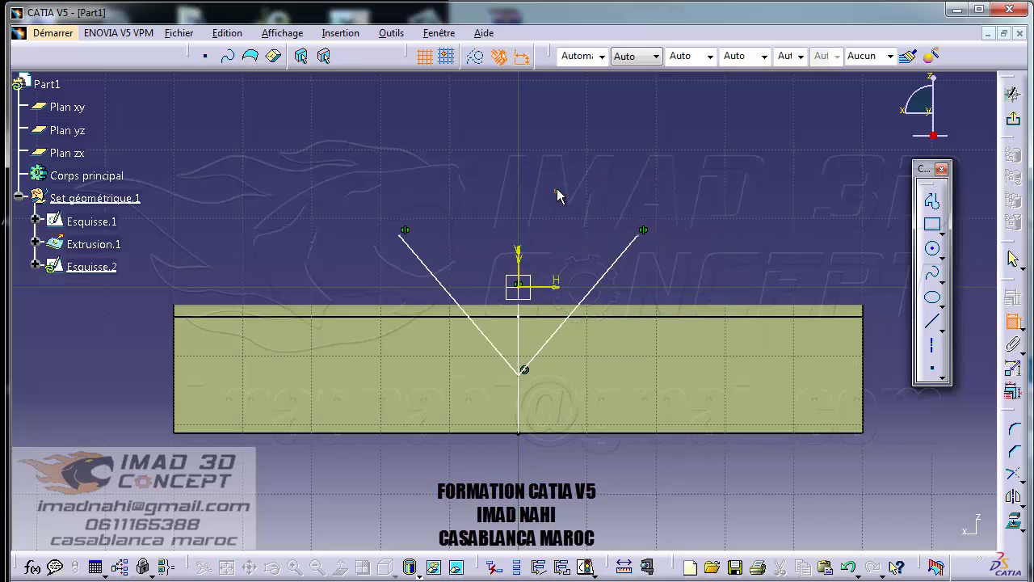
Constrain the two legs of the new V profile as perpendicular to each other
{"action": "left_click", "coordinate": [601, 276]}
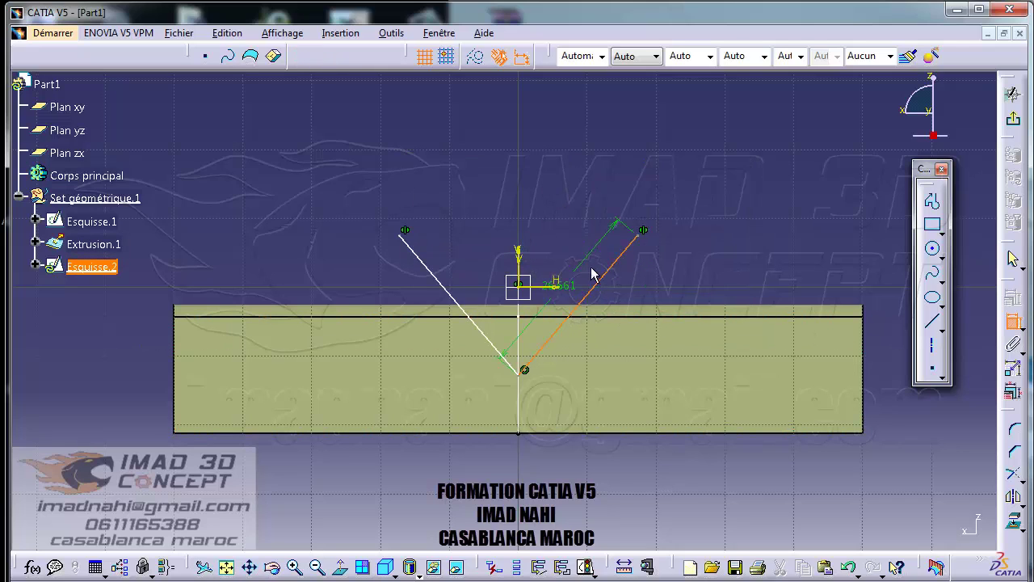
{"action": "left_click", "coordinate": [458, 292]}
{"action": "right_click", "coordinate": [568, 181]}
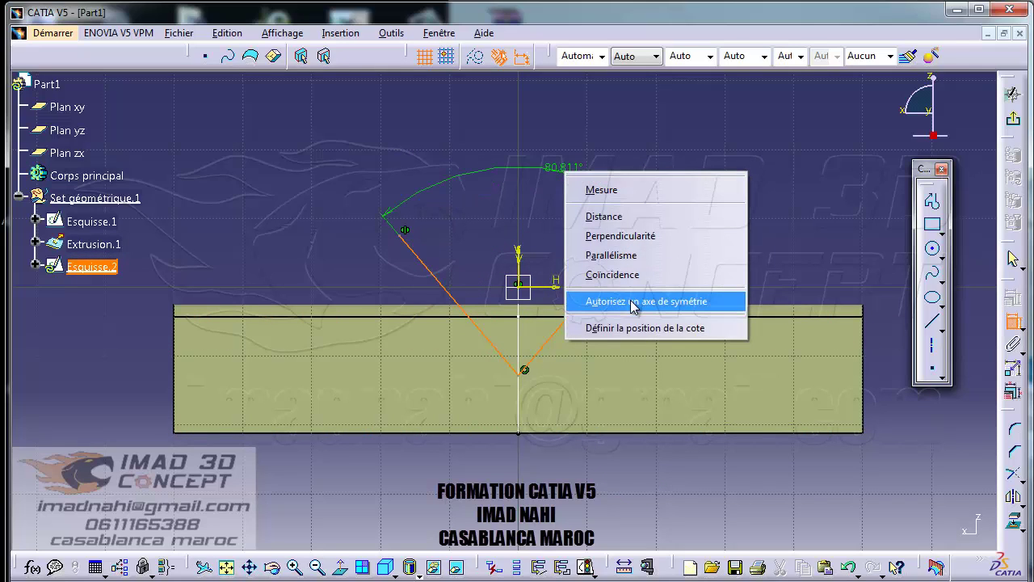
{"action": "left_click", "coordinate": [621, 235]}
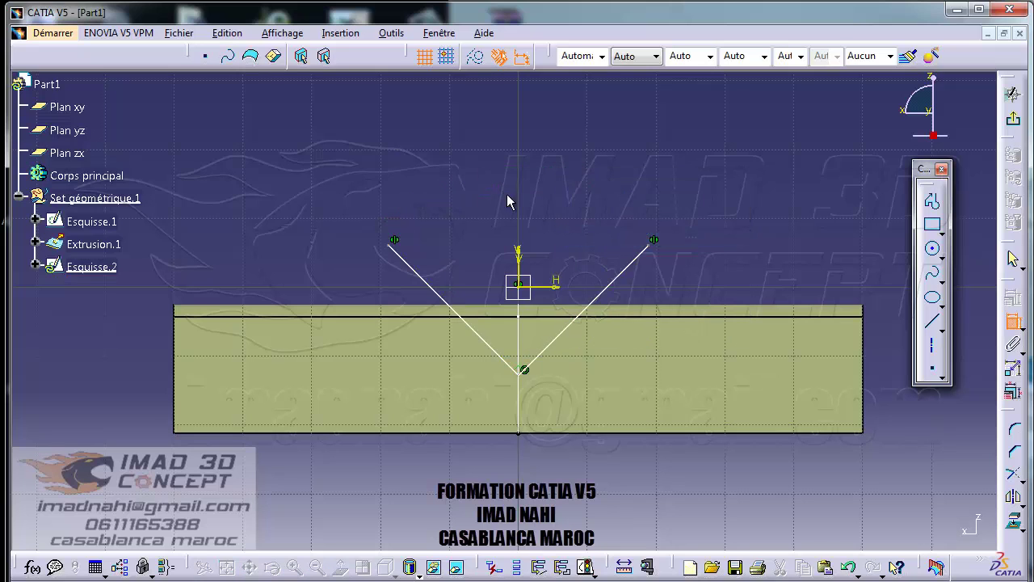
Dimension the distance from the right leg's upper endpoint to the left leg and set it to 30 mm
{"action": "middle_click_drag", "start_coordinate": [626, 324], "coordinate": [599, 315]}
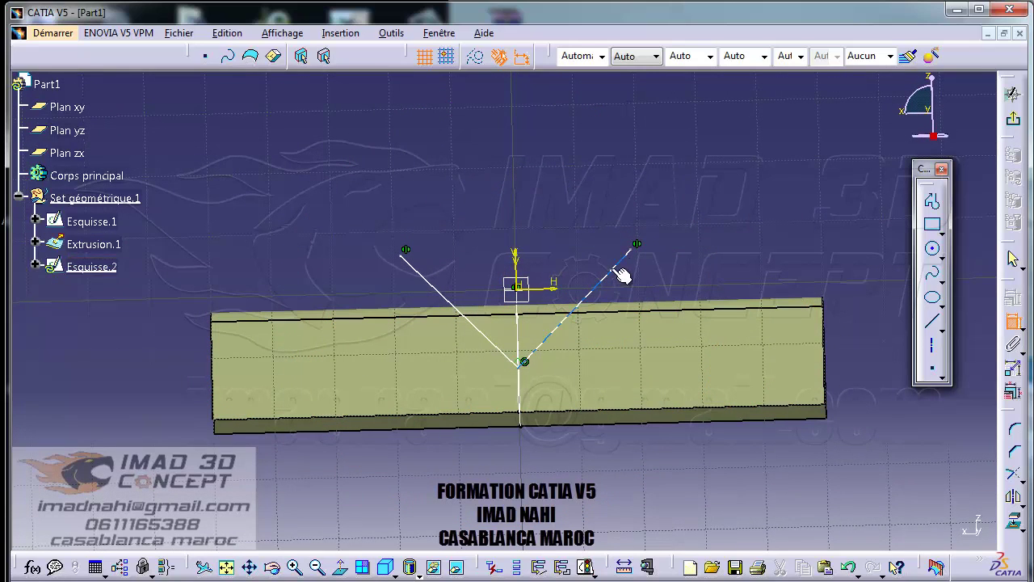
{"action": "left_click", "coordinate": [509, 356]}
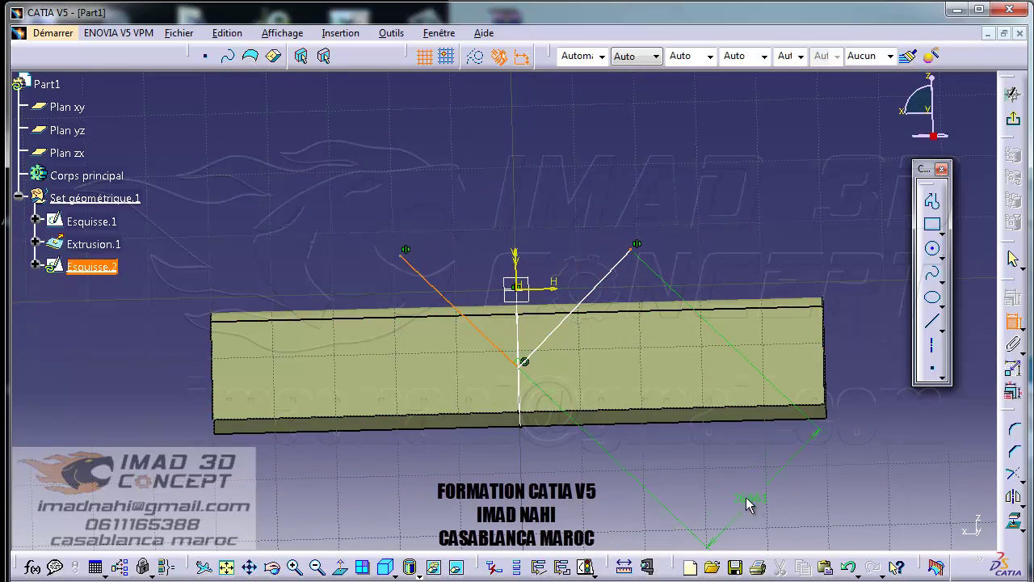
{"action": "left_click", "coordinate": [744, 487]}
{"action": "double_click", "coordinate": [745, 484]}
{"action": "type", "text": "30."}
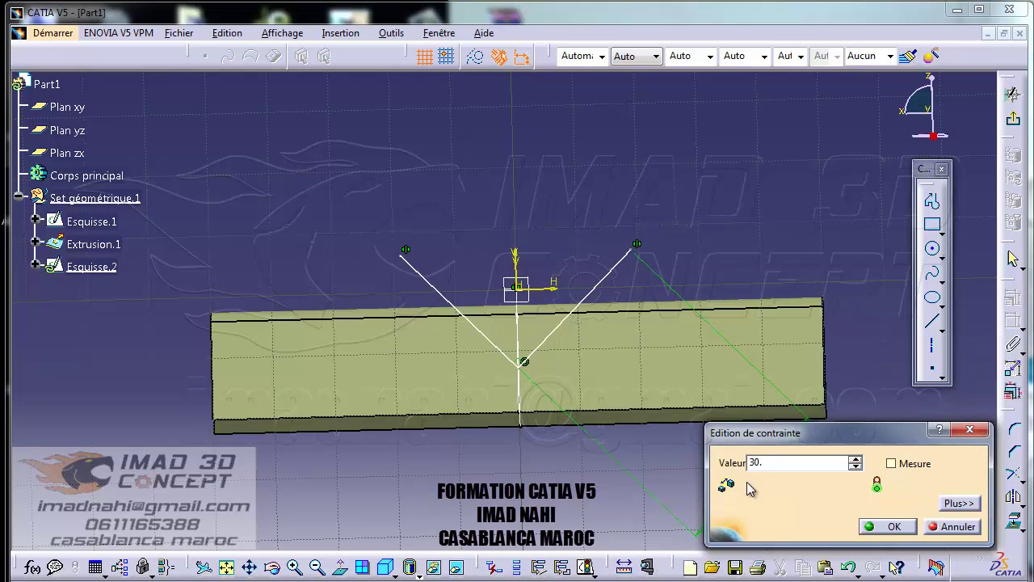
{"action": "key", "text": "Return"}
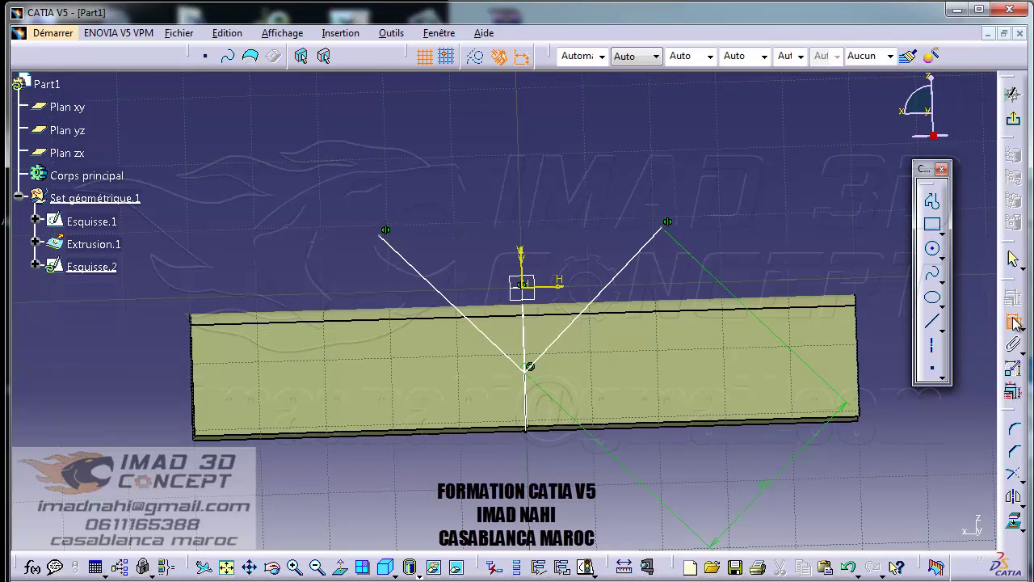
Round the tip of the second V profile with a 6 mm corner radius
{"action": "left_click", "coordinate": [1015, 433]}
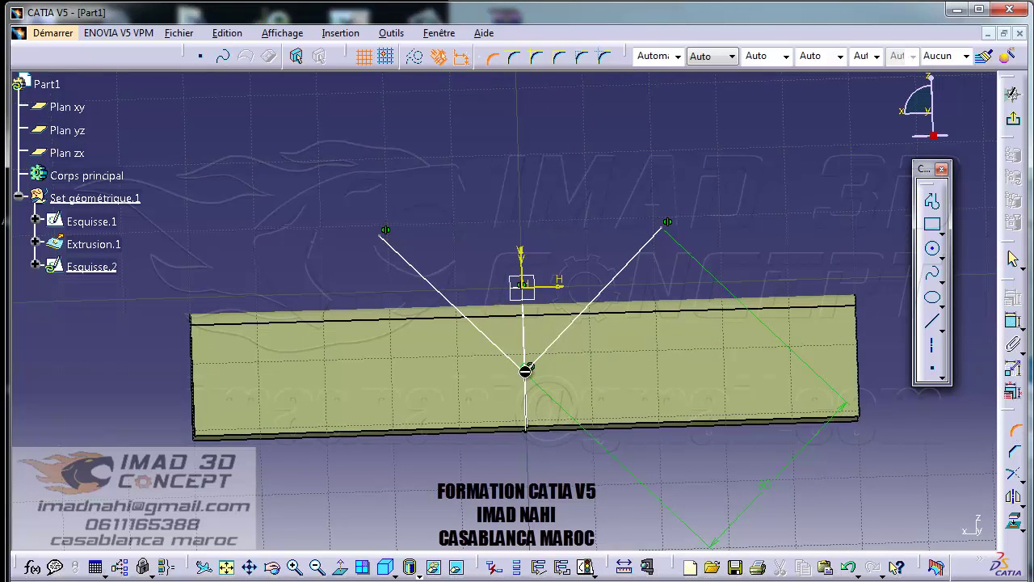
{"action": "left_click", "coordinate": [551, 347]}
{"action": "left_click", "coordinate": [519, 359]}
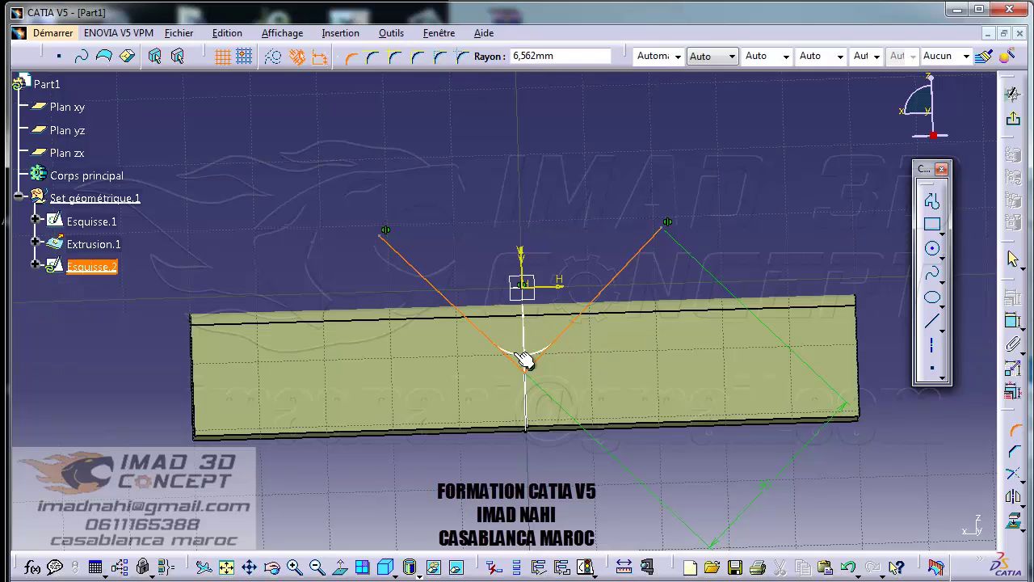
{"action": "left_click", "coordinate": [540, 349]}
{"action": "double_click", "coordinate": [525, 336]}
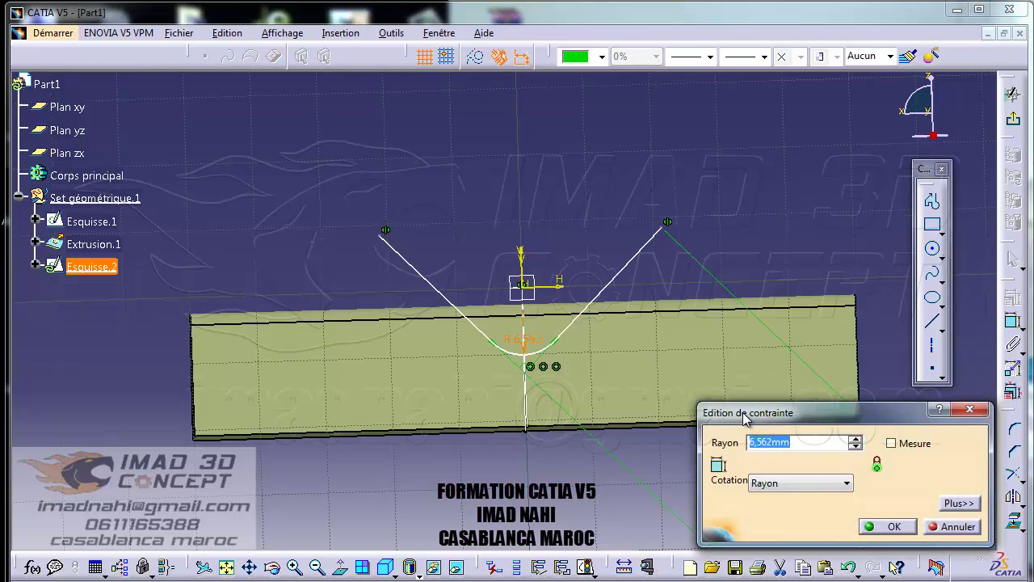
{"action": "key", "text": "Return"}
{"action": "left_click", "coordinate": [571, 198]}
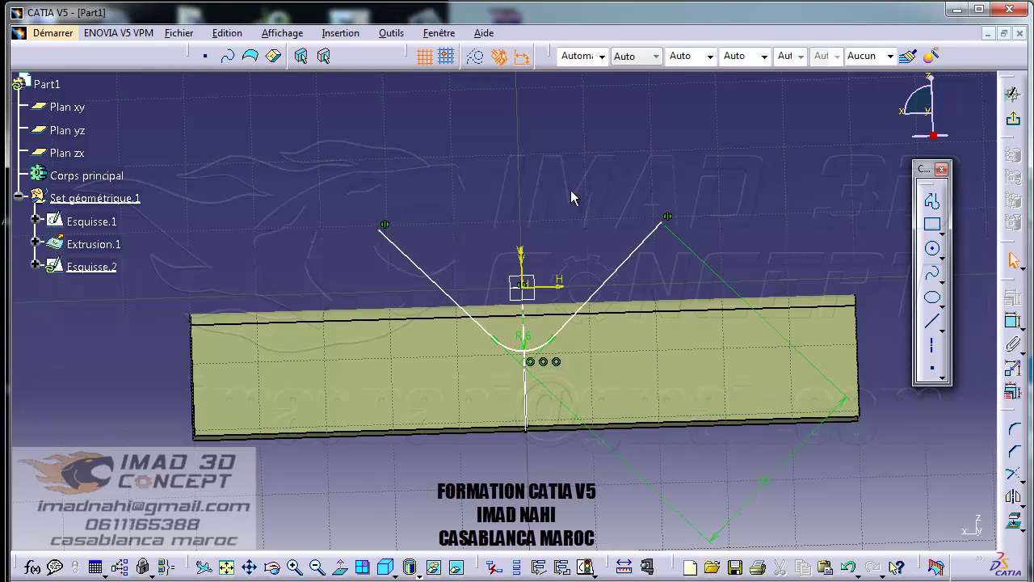
Dimension the distance from the horizontal axis to the rounded tip, set it to 16 mm, and exit the sketch
{"action": "left_click", "coordinate": [1011, 323]}
{"action": "left_click", "coordinate": [559, 289]}
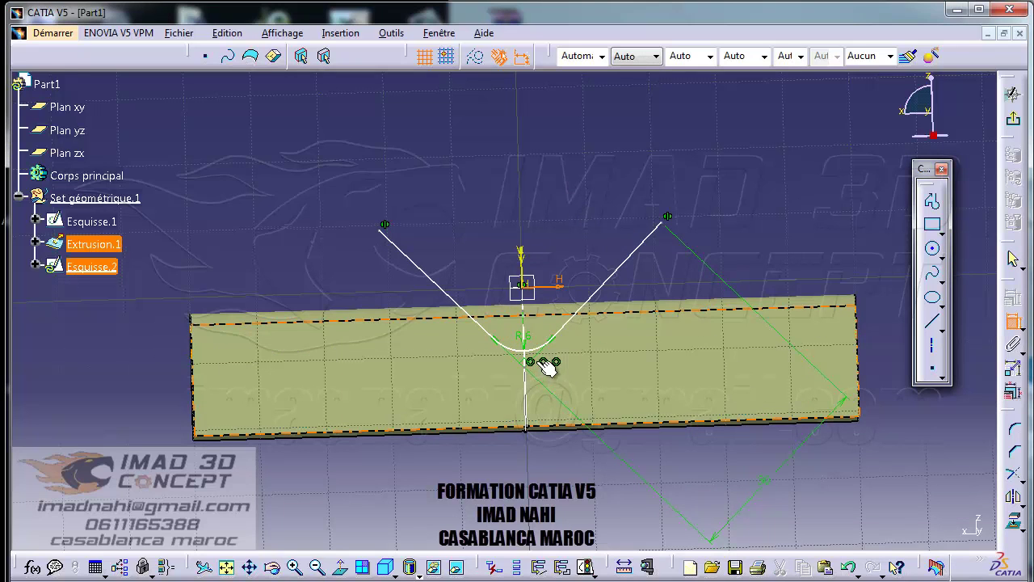
{"action": "left_click", "coordinate": [535, 350]}
{"action": "left_click", "coordinate": [789, 226]}
{"action": "double_click", "coordinate": [796, 220]}
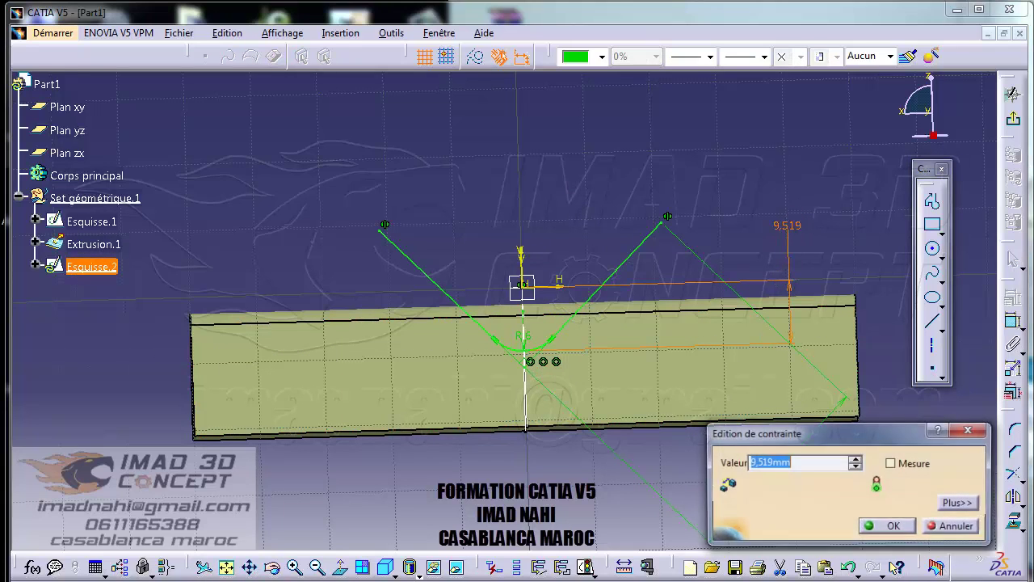
{"action": "type", "text": "16"}
{"action": "key", "text": "Return"}
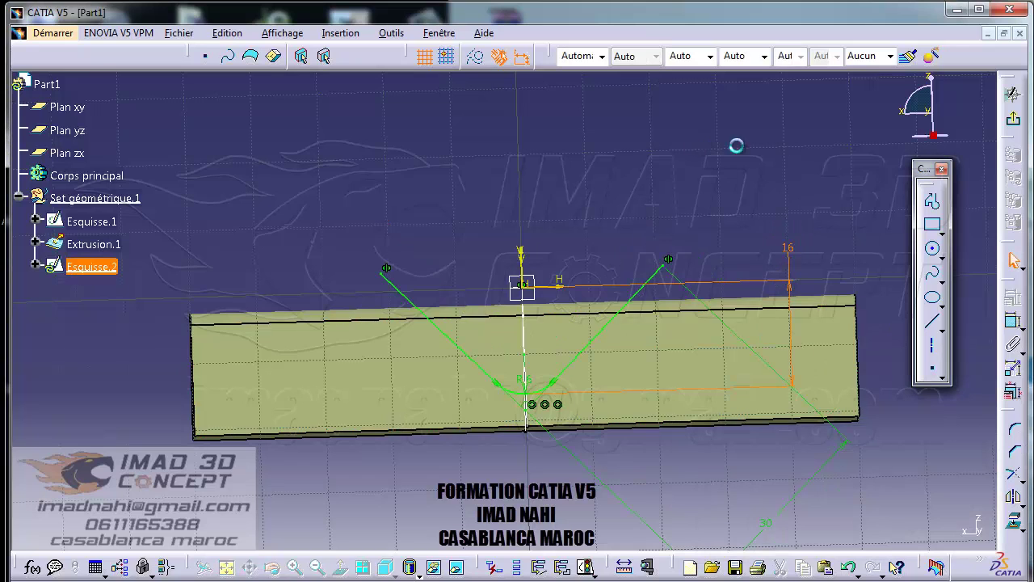
{"action": "left_click", "coordinate": [1014, 125]}
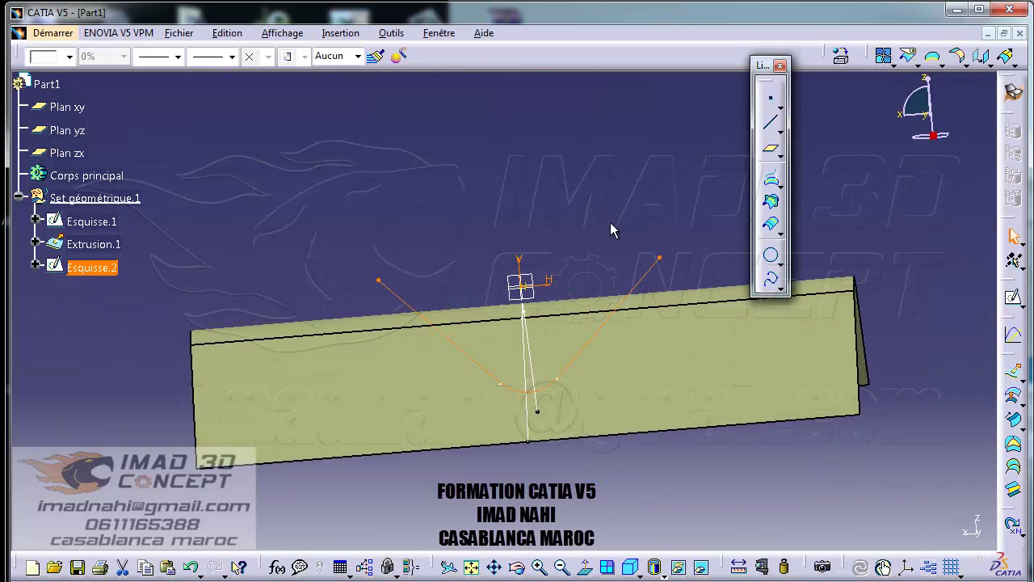
Hide the first V sketch, Esquisse.1, that the extruded bracket surface was built from
{"action": "middle_click_drag", "start_coordinate": [494, 340], "coordinate": [589, 271]}
{"action": "right_click", "coordinate": [538, 325]}
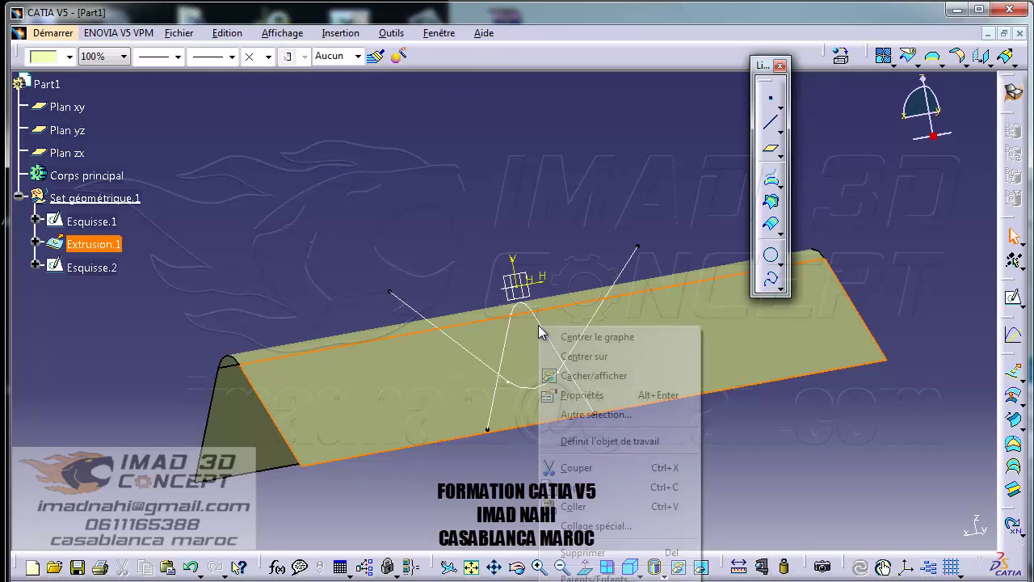
{"action": "right_click", "coordinate": [539, 322]}
{"action": "right_click", "coordinate": [541, 323]}
{"action": "left_click", "coordinate": [573, 372]}
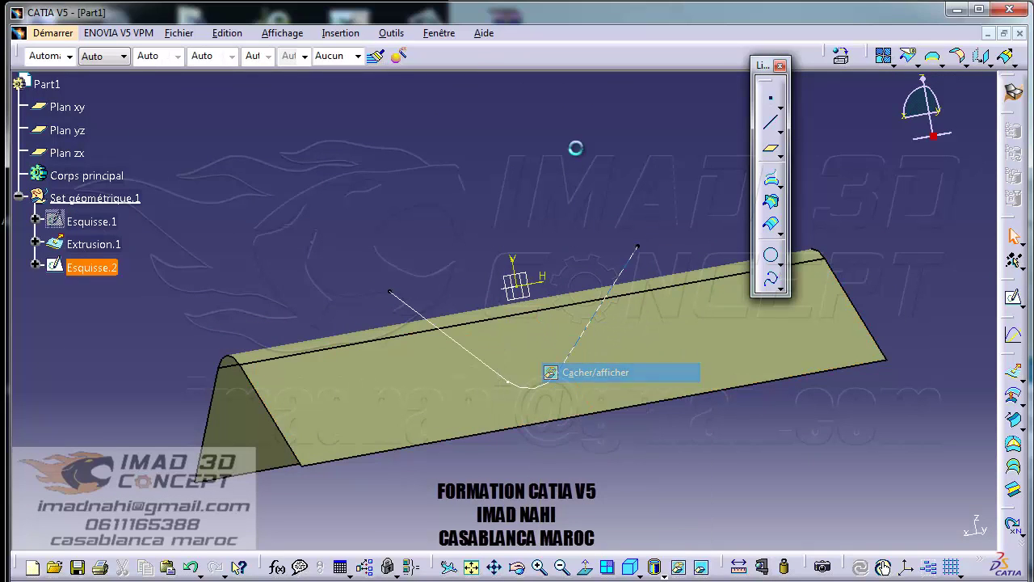
Extrude Esquisse.2 as a surface along the default sketch normal with both limits at 50 mm
{"action": "mouse_move", "coordinate": [527, 273]}
{"action": "middle_mouse_down"}
{"action": "mouse_move", "coordinate": [598, 286]}
{"action": "mouse_move", "coordinate": [630, 263]}
{"action": "middle_mouse_up"}
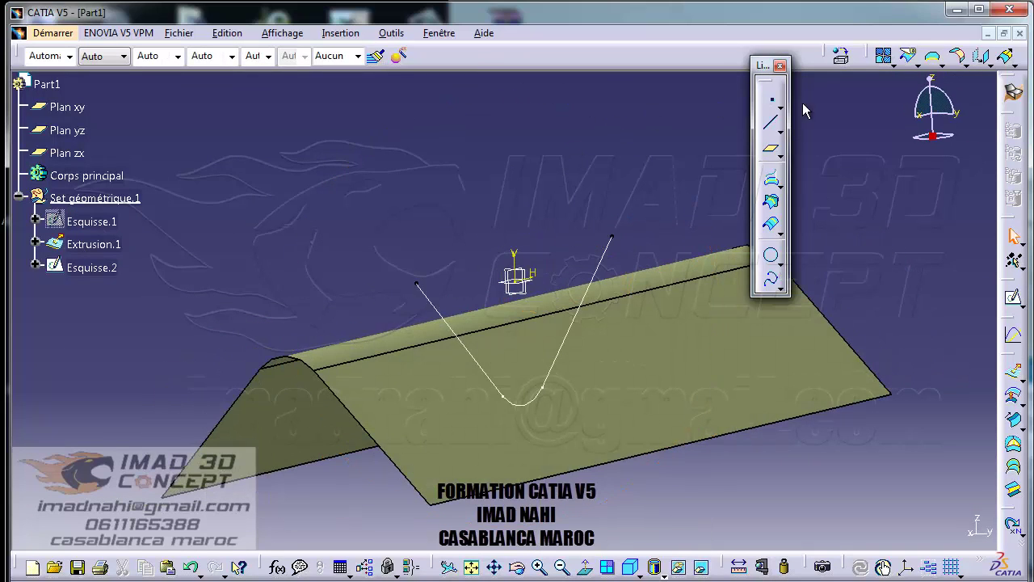
{"action": "left_click", "coordinate": [1015, 377]}
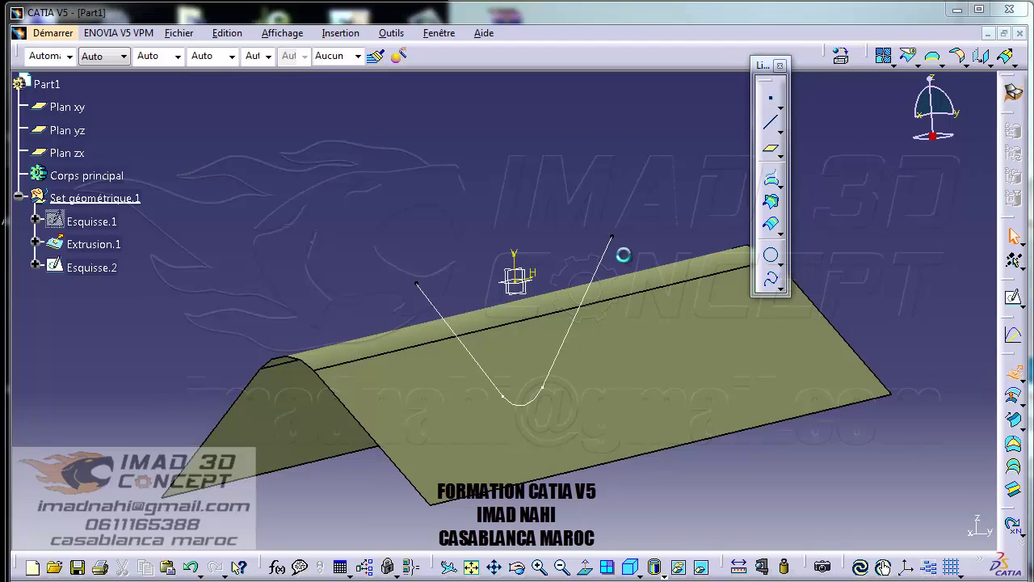
{"action": "left_click", "coordinate": [612, 257]}
{"action": "middle_click_drag", "start_coordinate": [581, 290], "coordinate": [545, 330]}
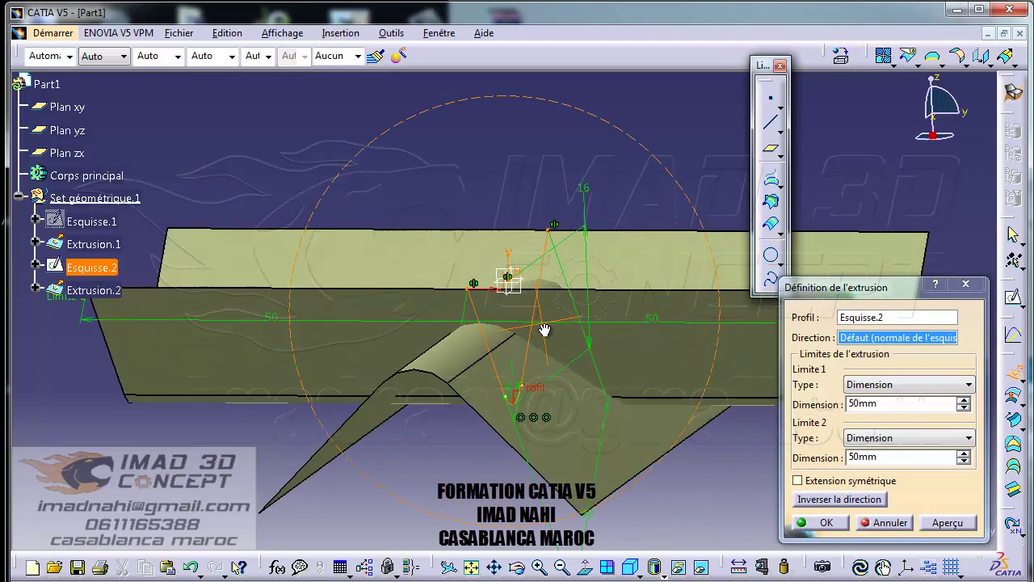
{"action": "left_click", "coordinate": [824, 523]}
Set up a standard trim between the bent bracket surface Extrusion.1 and the V-shaped surface Extrusion.2
{"action": "middle_click_drag", "start_coordinate": [595, 211], "coordinate": [415, 240]}
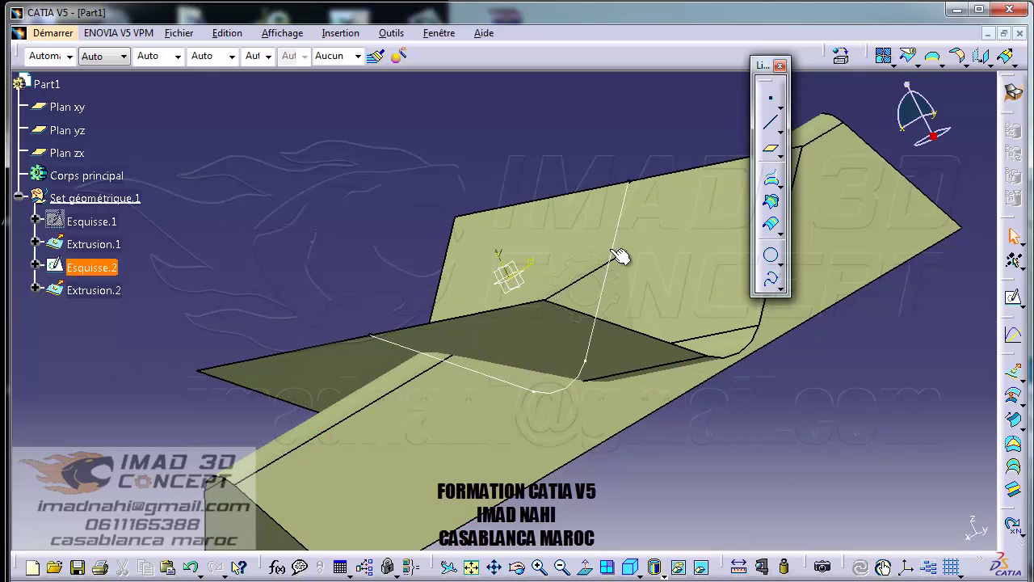
{"action": "middle_click_drag", "start_coordinate": [609, 251], "coordinate": [554, 186]}
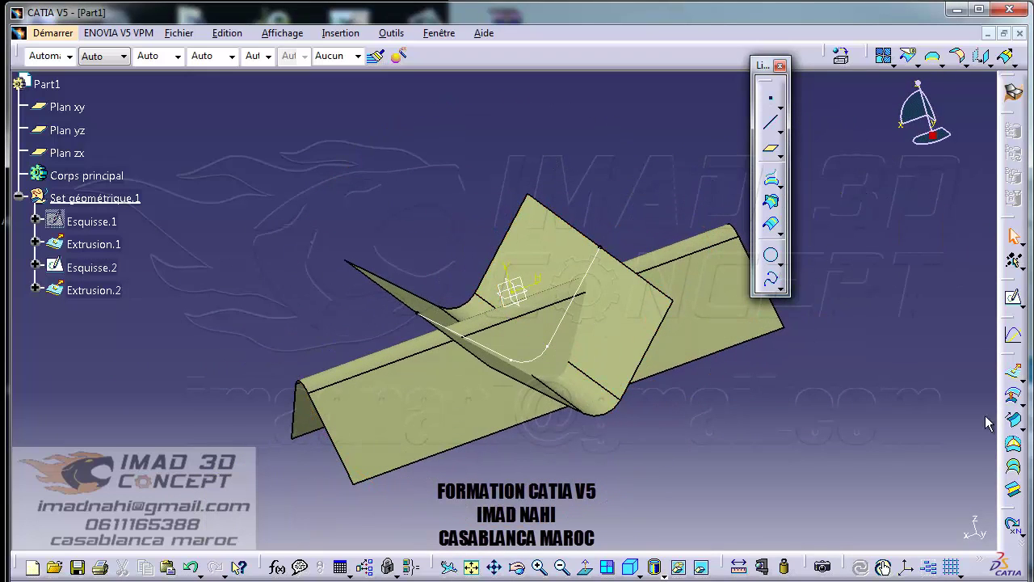
{"action": "left_click", "coordinate": [915, 65]}
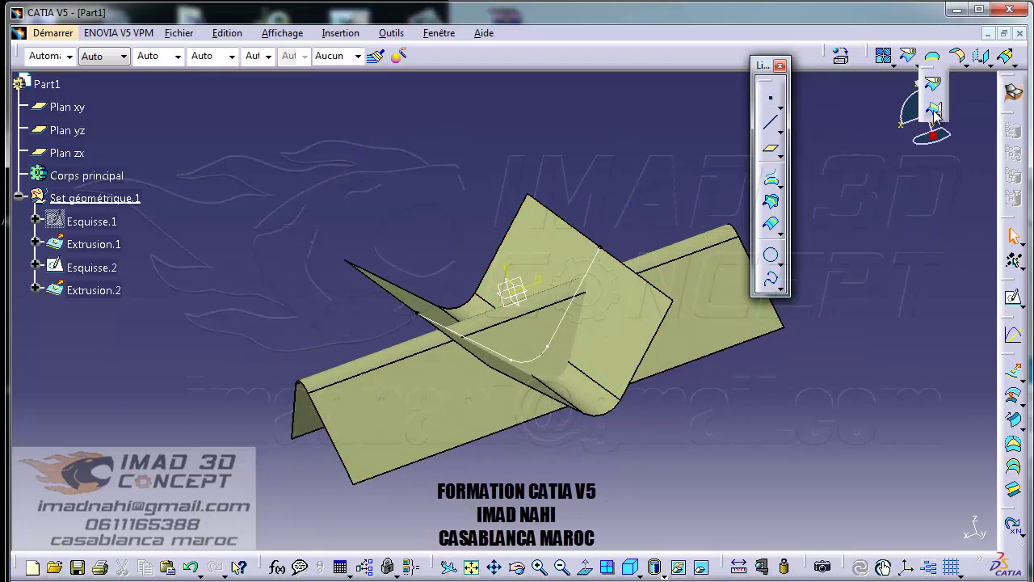
{"action": "middle_click_drag", "start_coordinate": [409, 416], "coordinate": [477, 396]}
{"action": "left_click", "coordinate": [488, 394]}
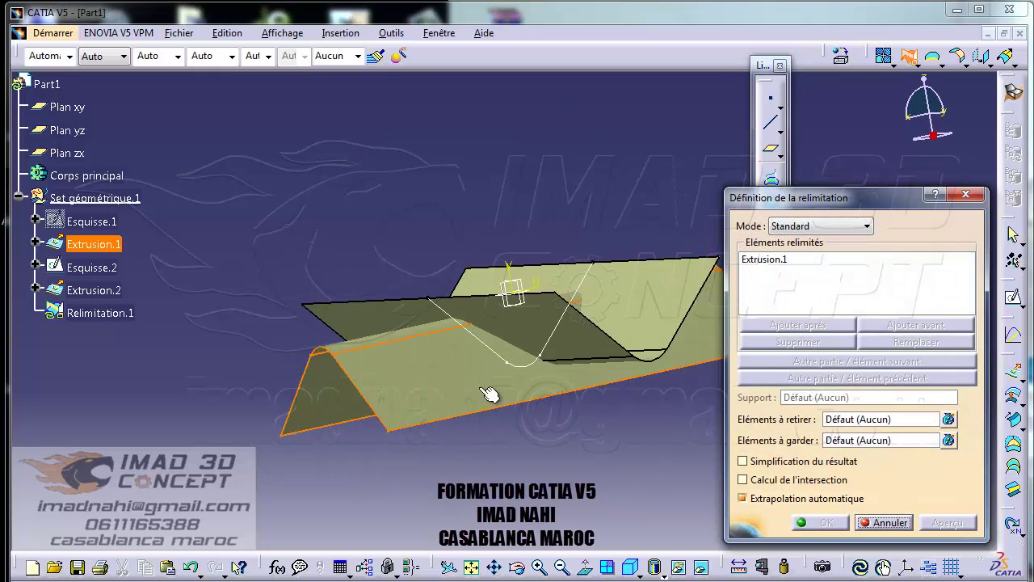
{"action": "left_click", "coordinate": [533, 323]}
{"action": "middle_click_drag", "start_coordinate": [534, 323], "coordinate": [668, 362]}
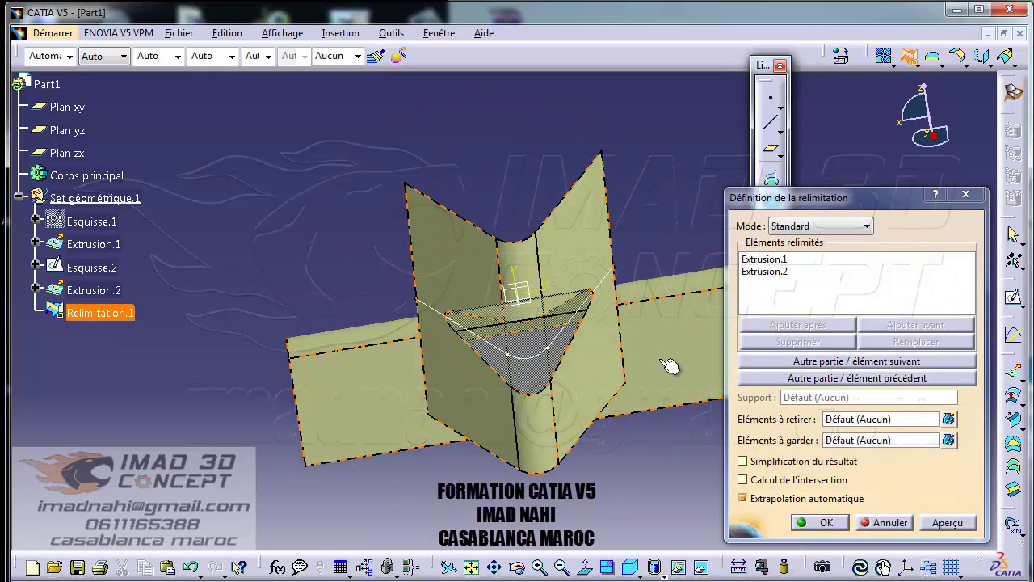
Choose the trim sides that keep the bracket's outer faces and the V depression within the bend, and complete the trim
{"action": "left_click", "coordinate": [907, 362]}
{"action": "left_click", "coordinate": [907, 378]}
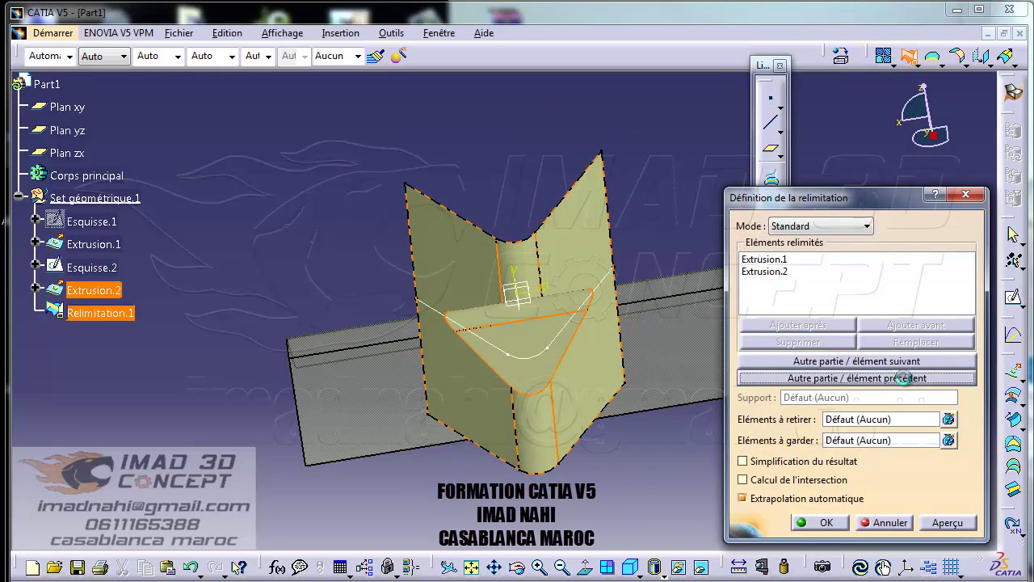
{"action": "middle_click_drag", "start_coordinate": [420, 412], "coordinate": [477, 370]}
{"action": "left_click", "coordinate": [925, 362]}
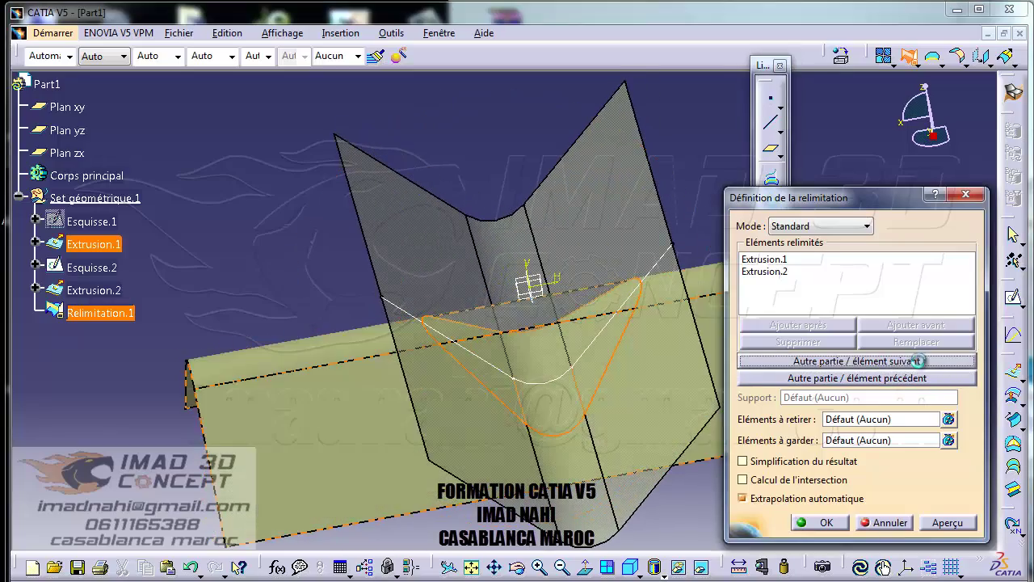
{"action": "middle_click_drag", "start_coordinate": [522, 418], "coordinate": [562, 308]}
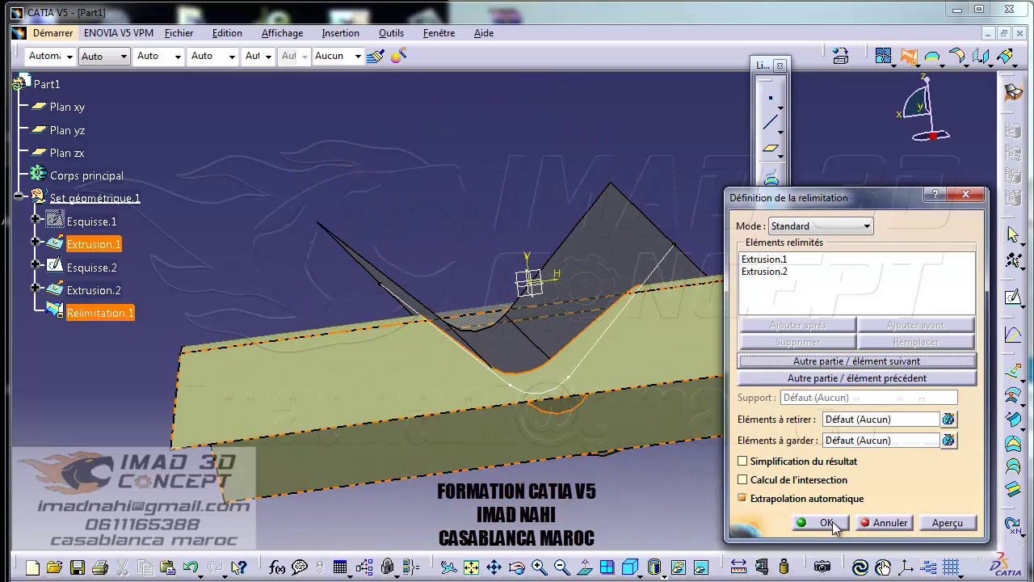
{"action": "left_click", "coordinate": [821, 522]}
{"action": "middle_click_drag", "start_coordinate": [486, 211], "coordinate": [560, 382]}
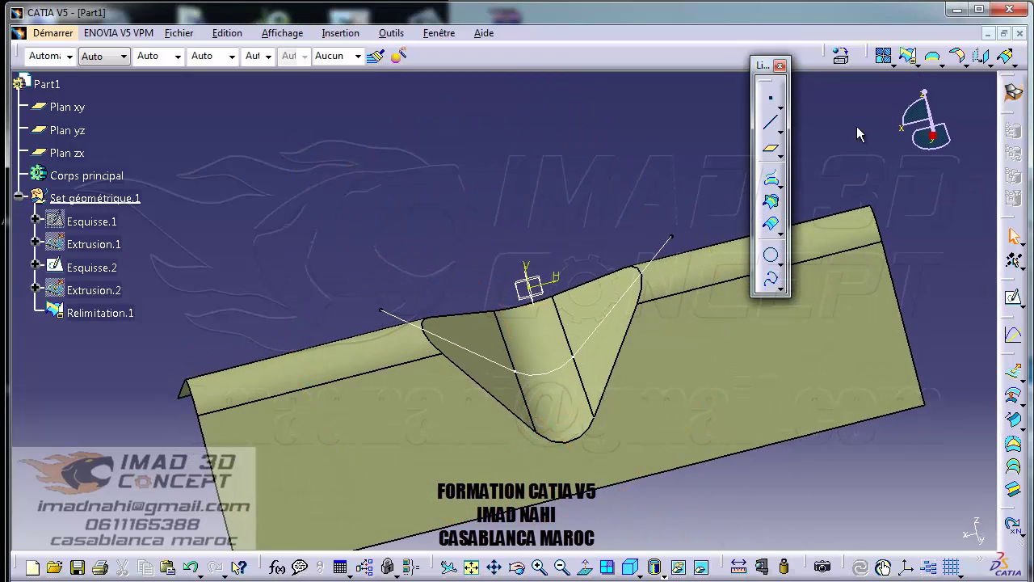
Round the edge between the V depression and the bracket faces with a 5 mm tangent-propagated edge fillet
{"action": "left_click", "coordinate": [965, 66]}
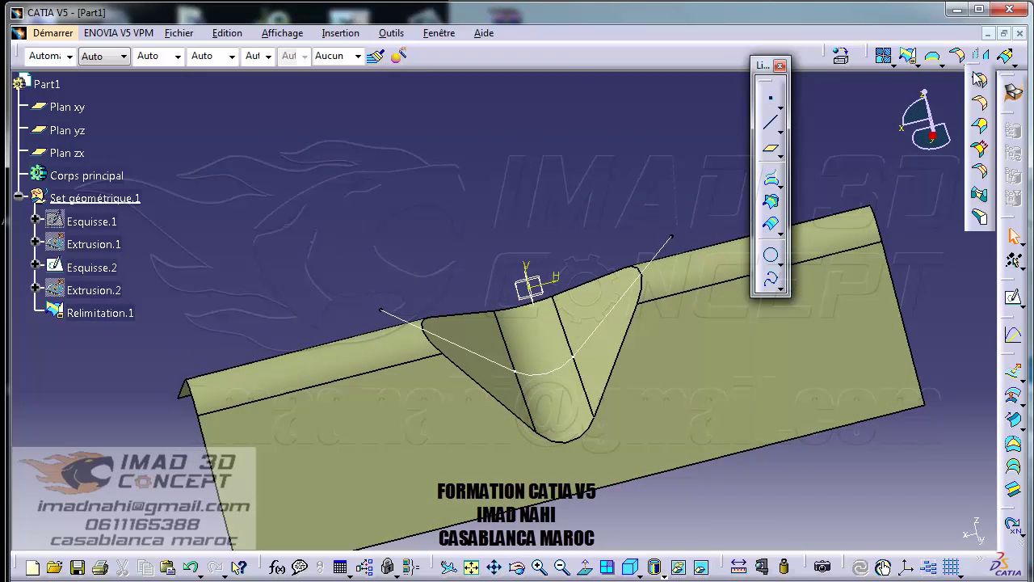
{"action": "left_click", "coordinate": [981, 104]}
{"action": "left_click", "coordinate": [616, 355]}
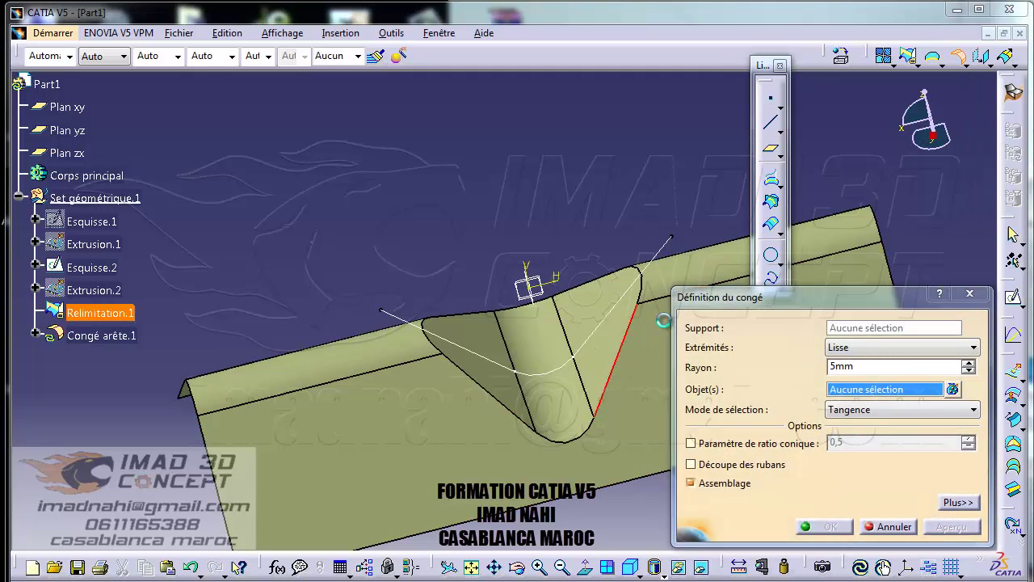
{"action": "key", "text": "Return"}
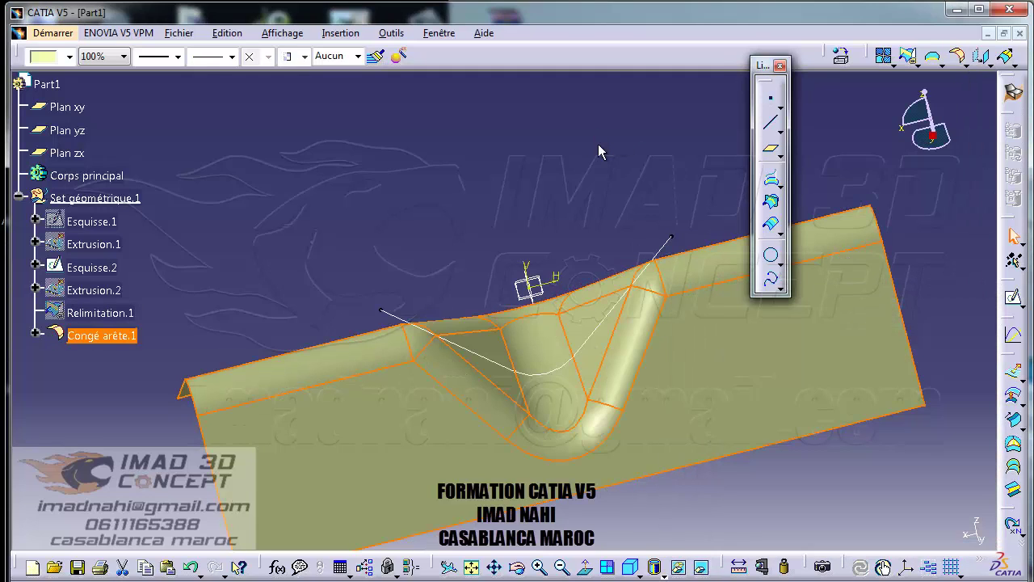
{"action": "left_click", "coordinate": [494, 203]}
{"action": "middle_click_drag", "start_coordinate": [521, 389], "coordinate": [556, 195]}
{"action": "left_click", "coordinate": [556, 195]}
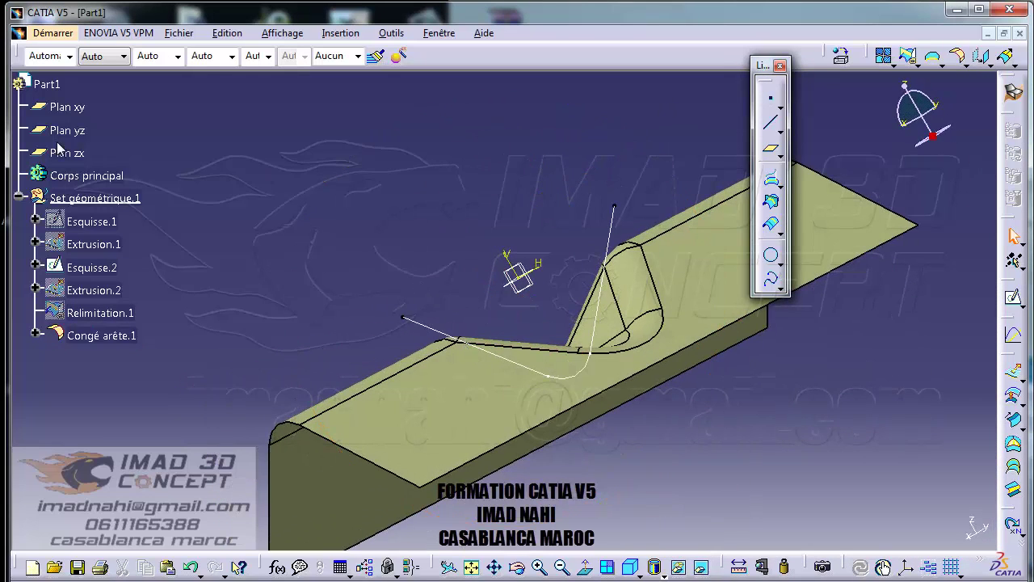
Switch to the Part Design workbench
{"action": "left_click", "coordinate": [54, 34]}
{"action": "mouse_move", "coordinate": [105, 72]}
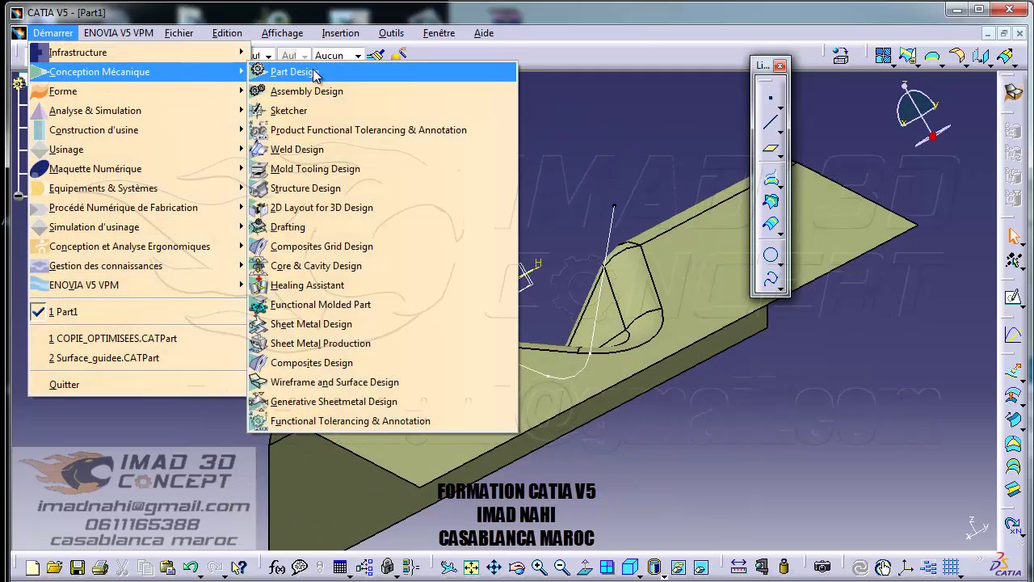
{"action": "left_click", "coordinate": [283, 73]}
{"action": "middle_click_drag", "start_coordinate": [467, 163], "coordinate": [614, 267]}
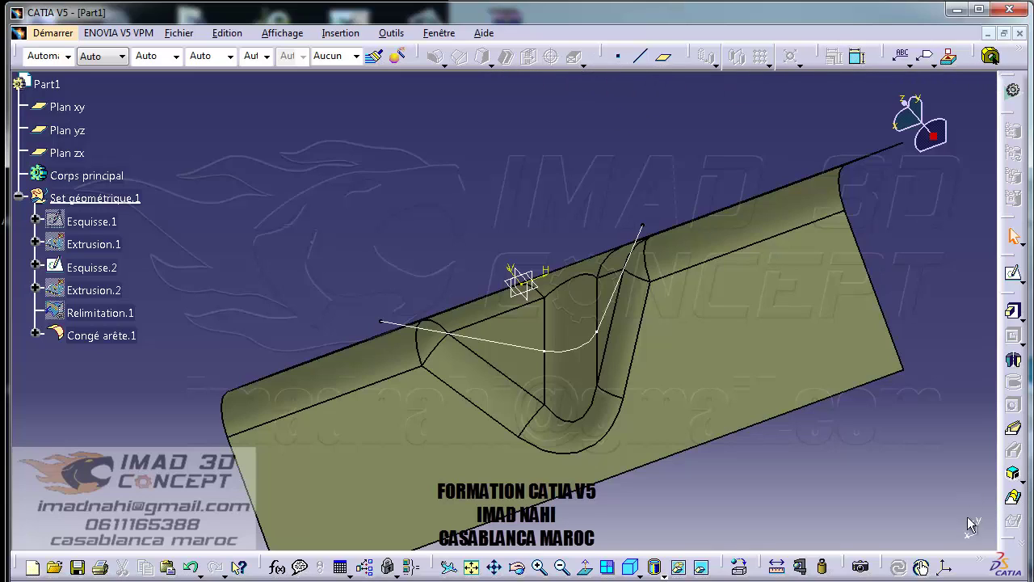
Turn the filleted surface Congé arête.1 into a solid with Thick Surface, using a first thickness of 2 mm
{"action": "left_click_drag", "start_coordinate": [921, 147], "coordinate": [922, 147]}
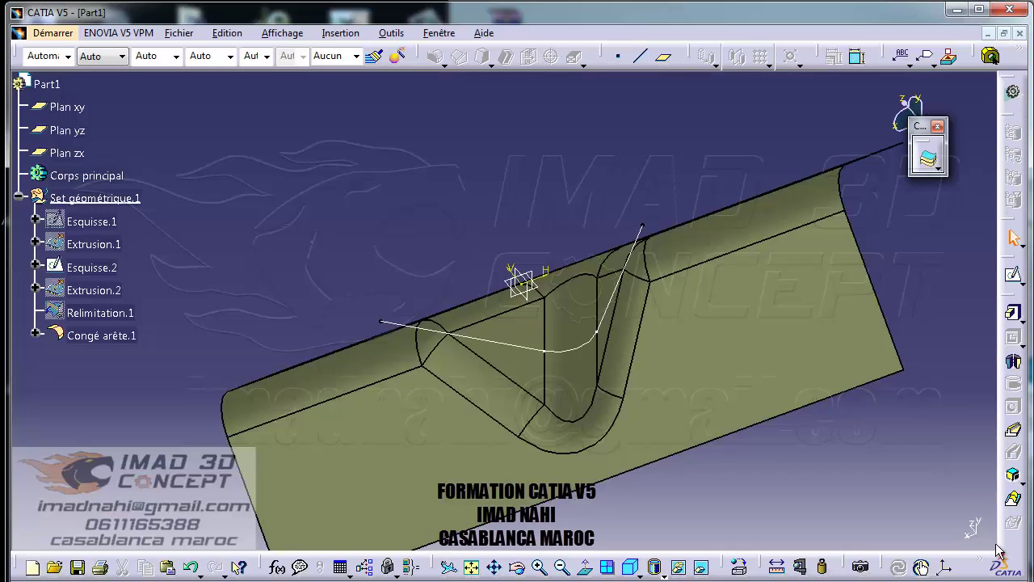
{"action": "left_click", "coordinate": [928, 171]}
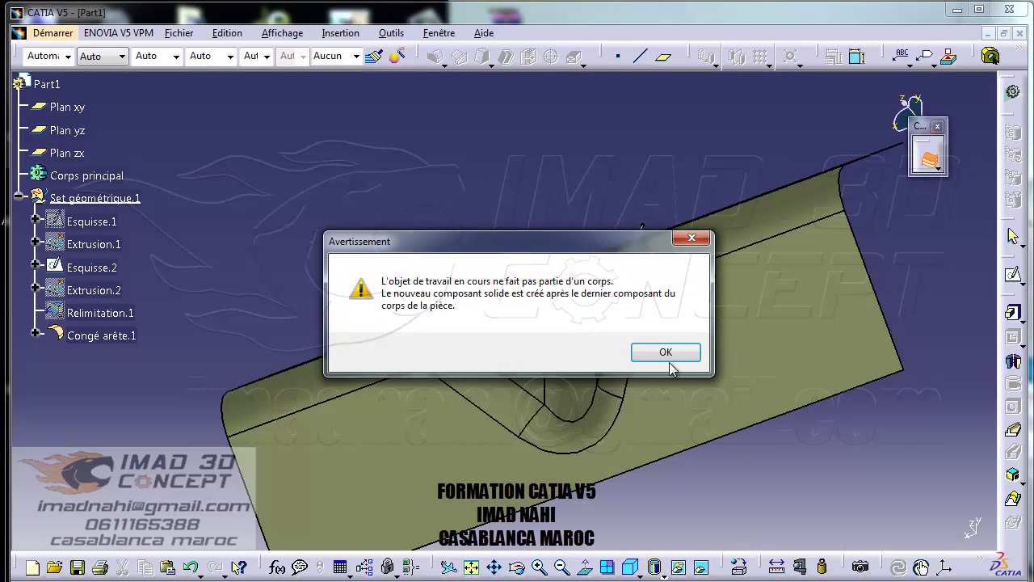
{"action": "left_click", "coordinate": [667, 352]}
{"action": "left_click", "coordinate": [716, 346]}
{"action": "middle_click_drag", "start_coordinate": [504, 253], "coordinate": [628, 269]}
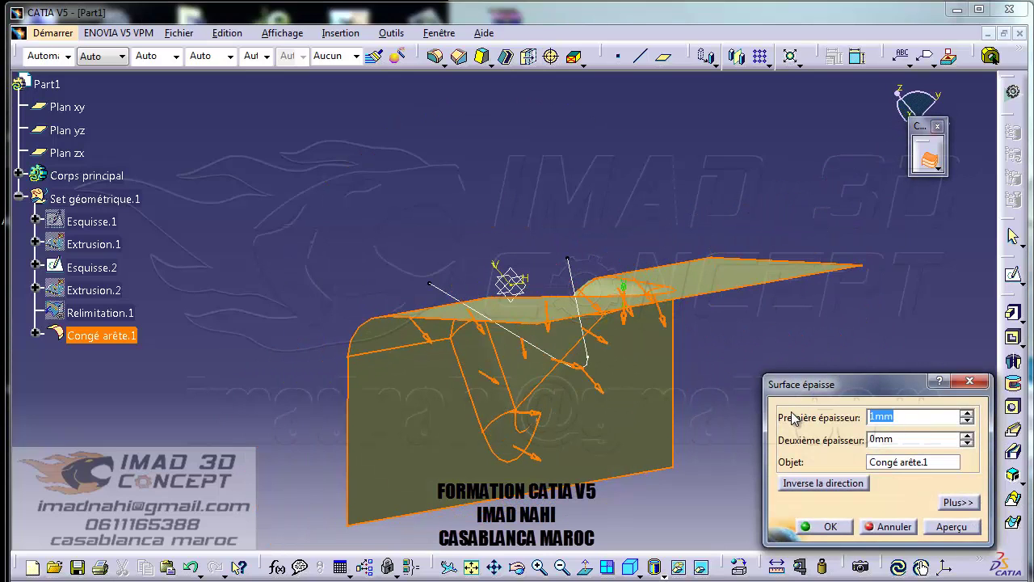
{"action": "type", "text": "2"}
{"action": "key", "text": "Return"}
{"action": "left_click", "coordinate": [703, 181]}
Hide Set géométrique.1 so that only the thickened solid is displayed
{"action": "scroll", "coordinate": [405, 380], "scroll_direction": "up", "scroll_amount": 1}
{"action": "middle_click_drag", "start_coordinate": [406, 380], "coordinate": [618, 404]}
{"action": "right_click", "coordinate": [75, 251]}
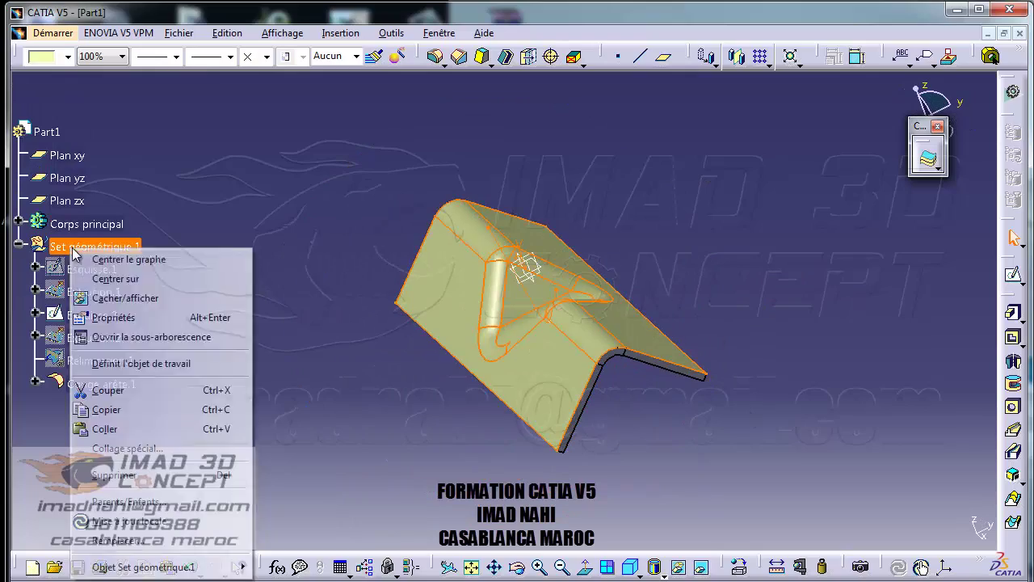
{"action": "left_click", "coordinate": [125, 298]}
Hide the three reference planes xy, yz and zx
{"action": "middle_click_drag", "start_coordinate": [875, 434], "coordinate": [478, 283]}
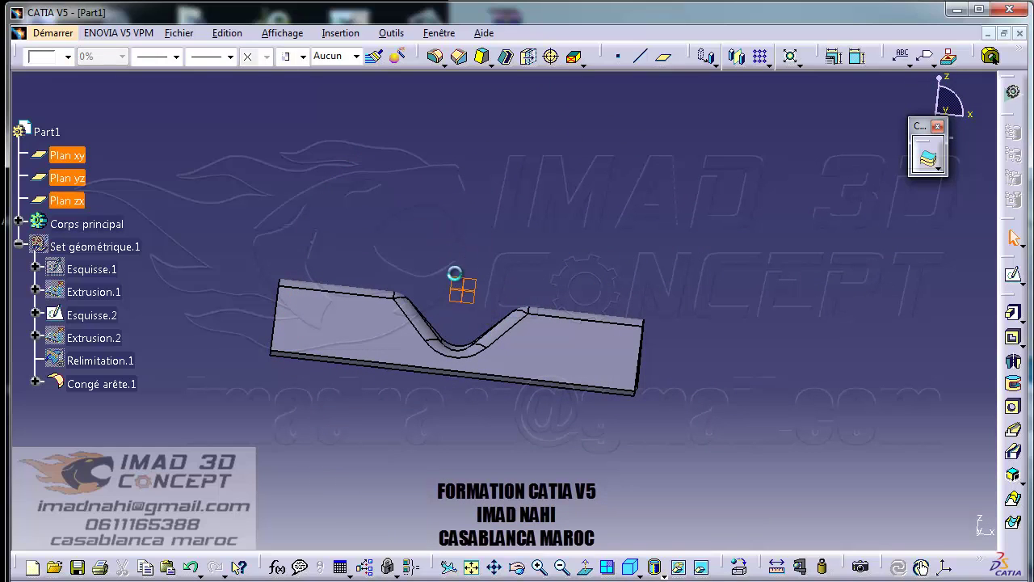
{"action": "right_click", "coordinate": [458, 289]}
{"action": "left_click", "coordinate": [493, 332]}
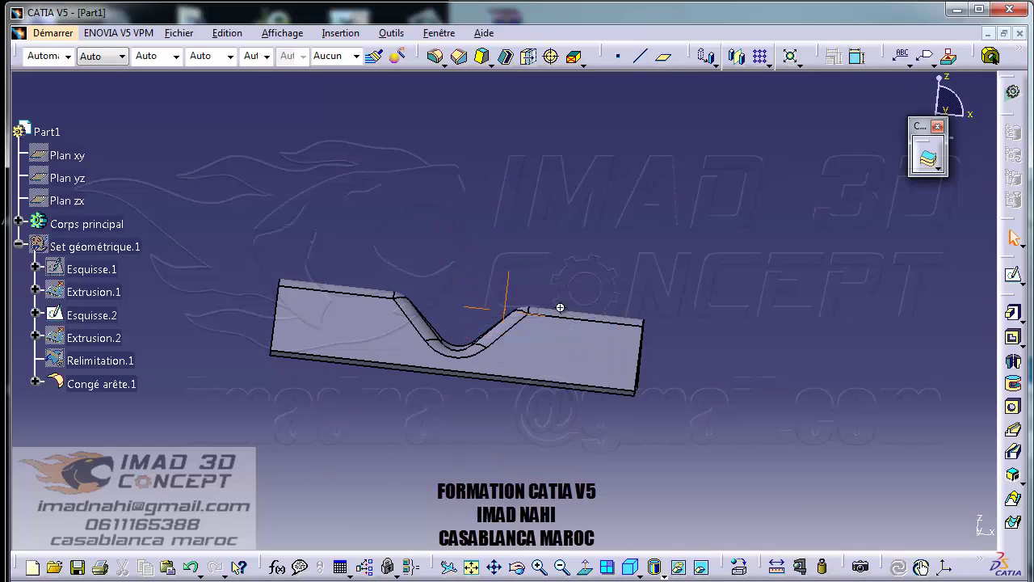
{"action": "middle_click_drag", "start_coordinate": [558, 304], "coordinate": [355, 204]}
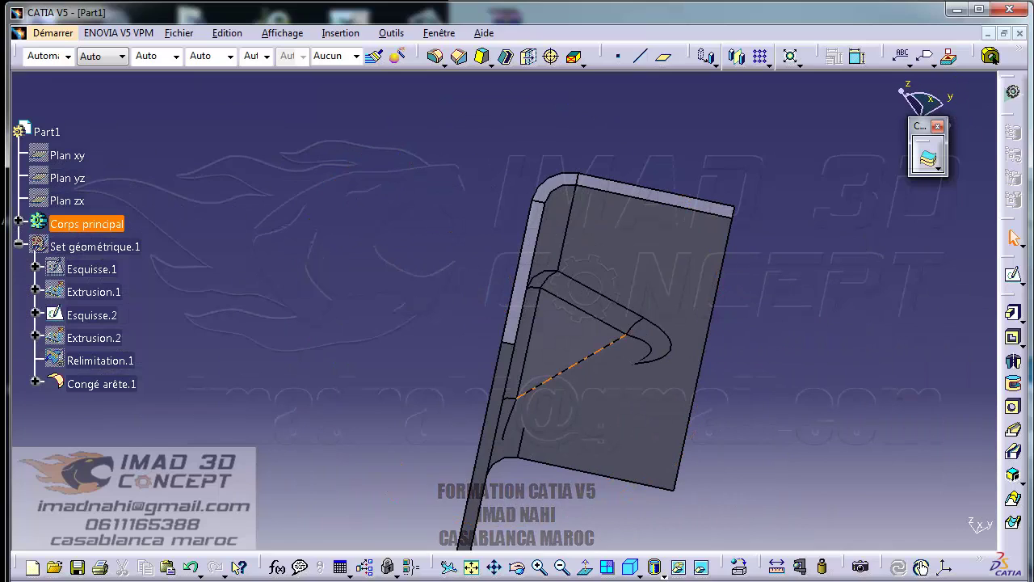